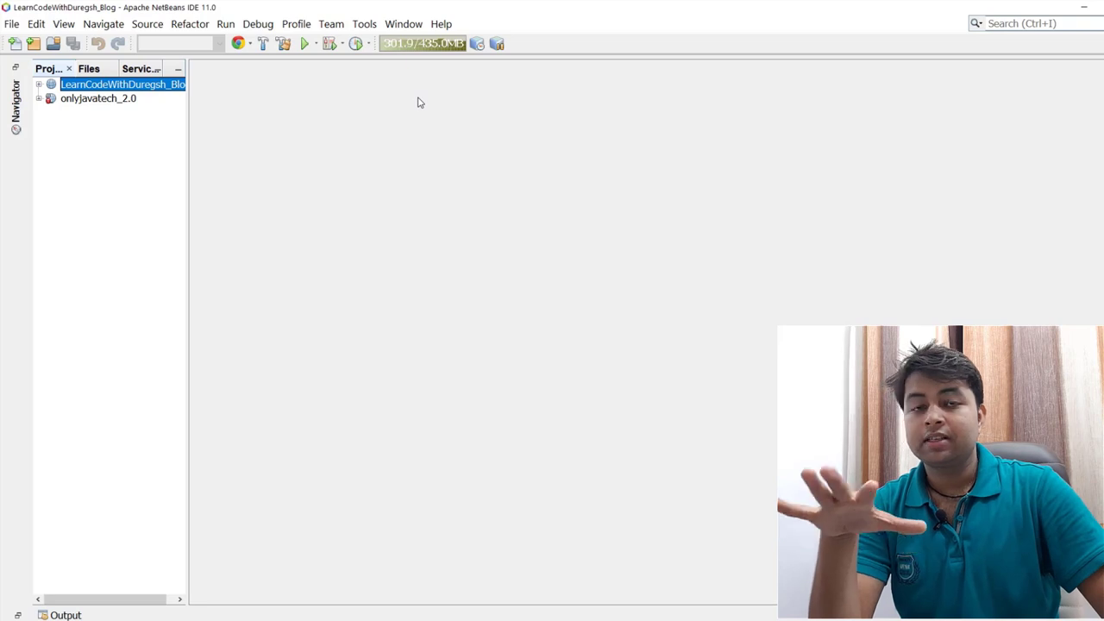
Step: Launch SQLyog from the desktop and return to NetBeans
{"action": "left_click", "coordinate": [1080, 8]}
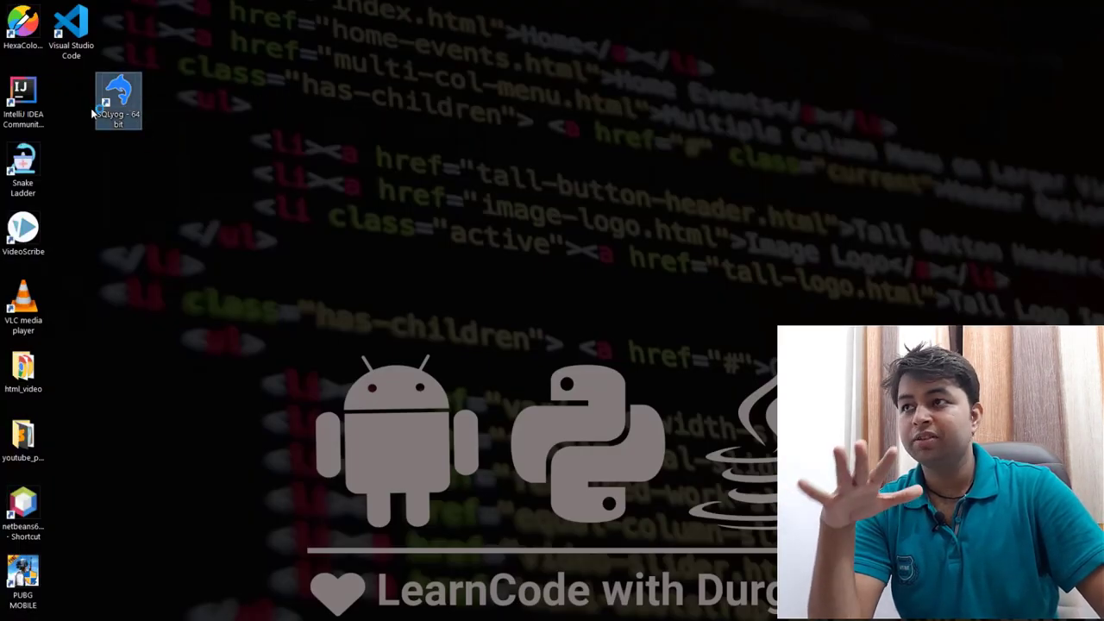
{"action": "double_click", "coordinate": [119, 113]}
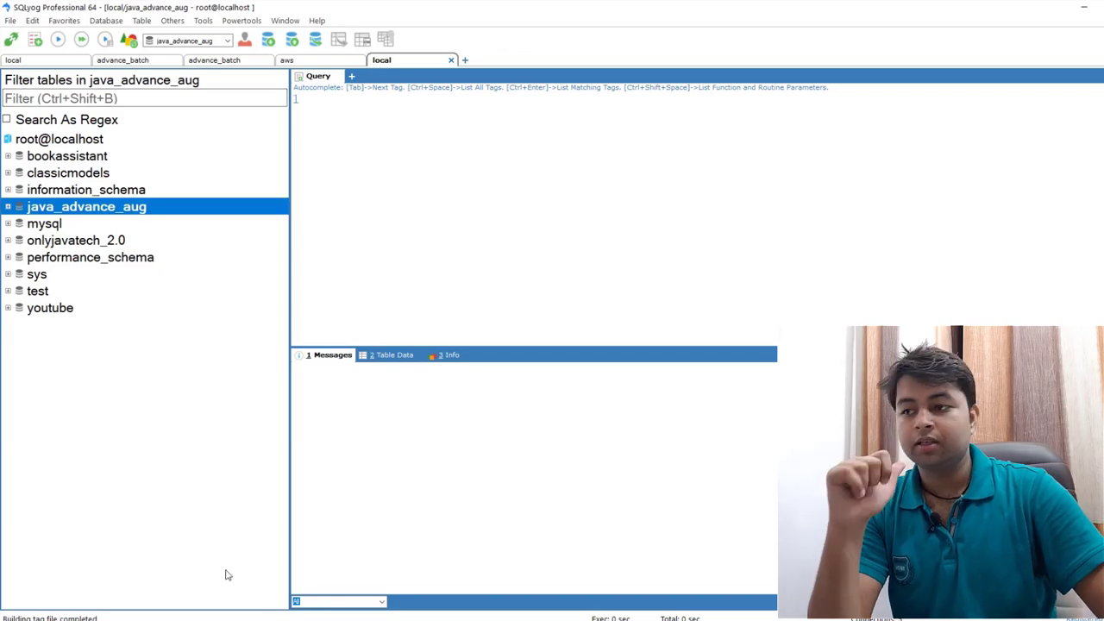
{"action": "key", "text": "alt+Tab"}
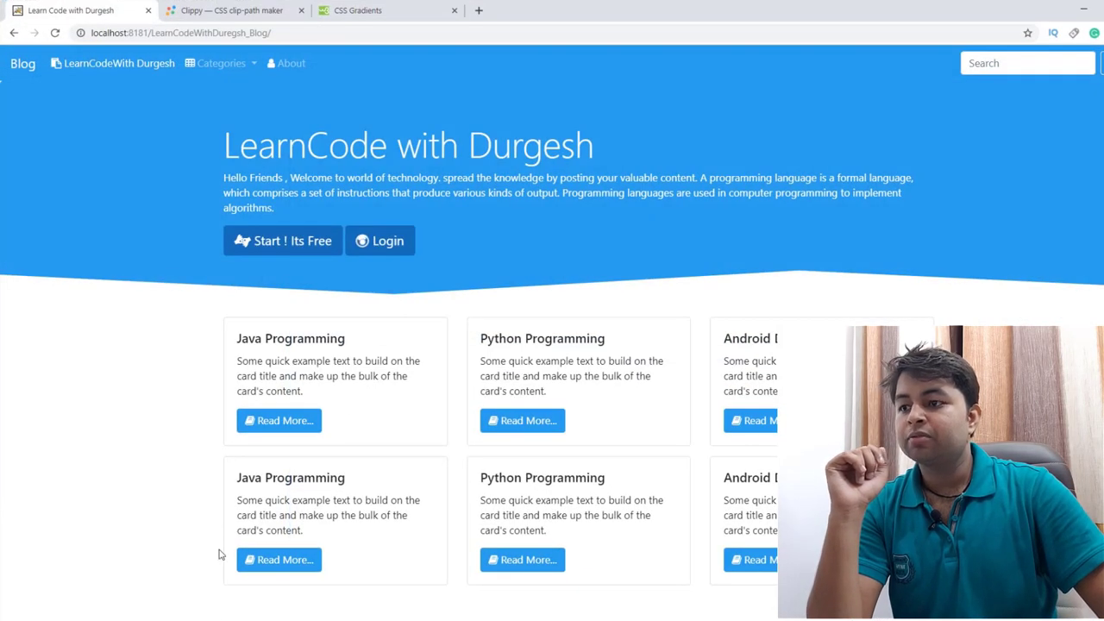
{"action": "key", "text": "alt+Tab"}
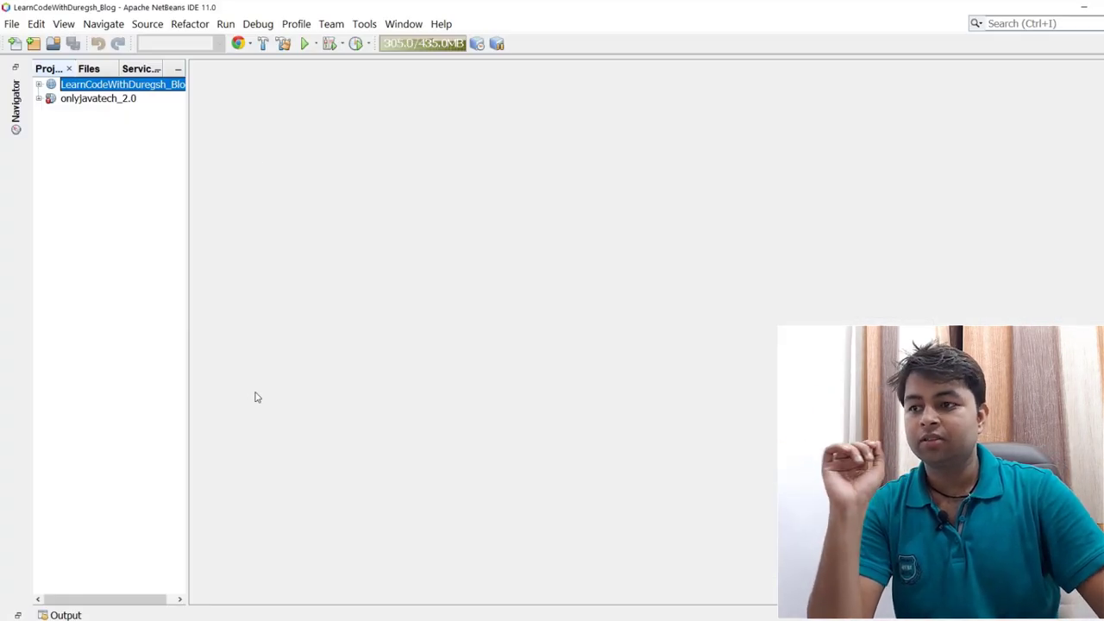
{"action": "key", "text": "alt+Tab"}
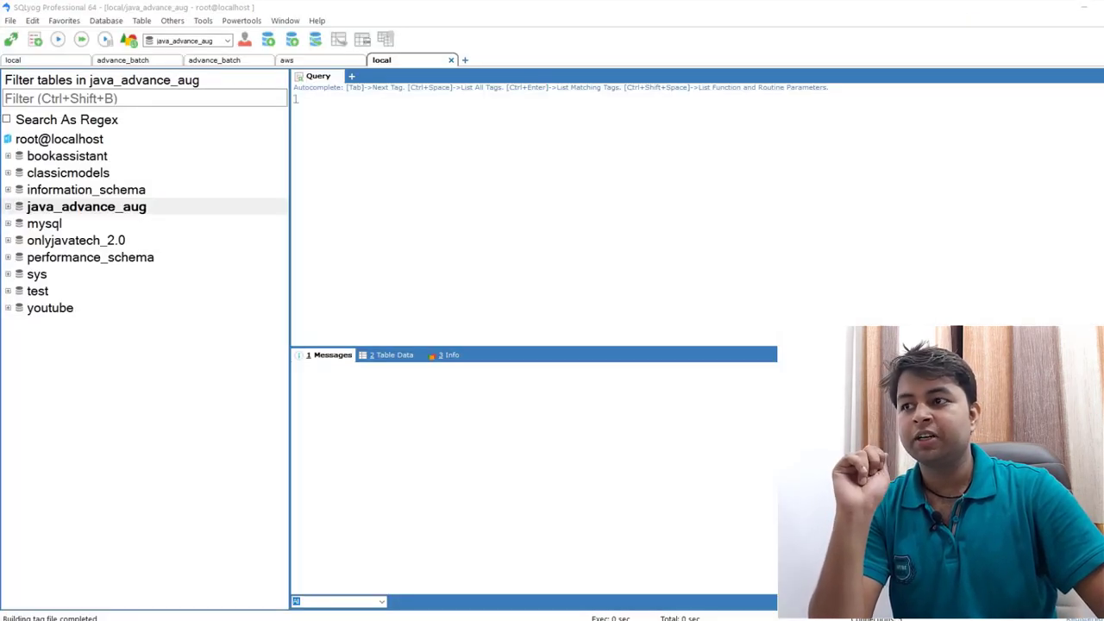
{"action": "key", "text": "alt+Tab"}
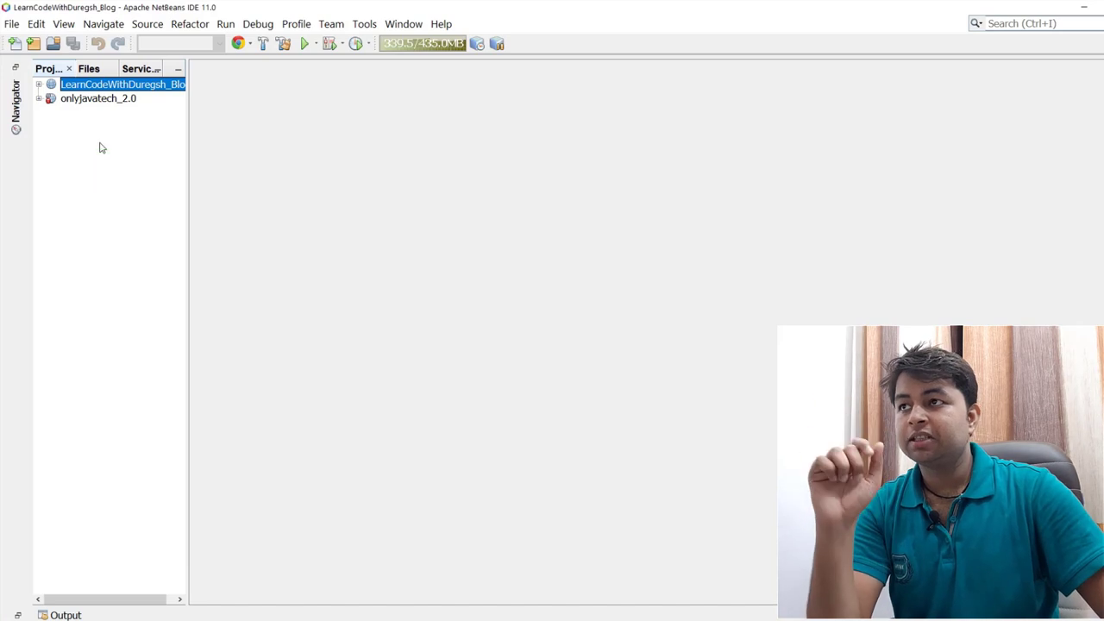
Step: Start a new project using the Web Application template from the Java Web category under Java with Ant
{"action": "left_click", "coordinate": [12, 24]}
{"action": "left_click", "coordinate": [80, 50]}
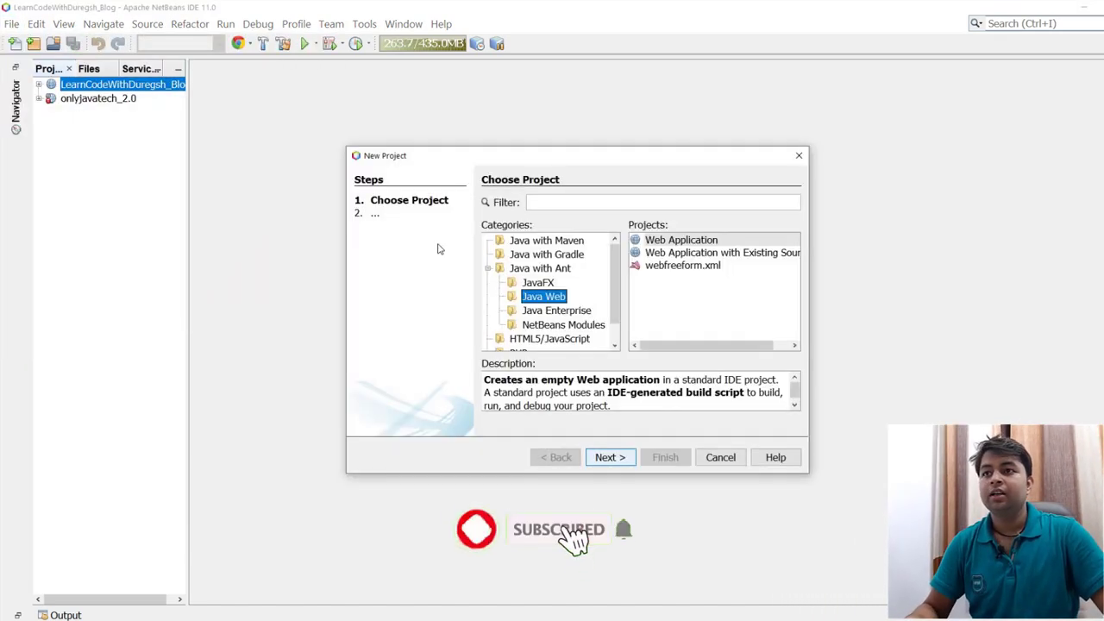
{"action": "left_click_drag", "start_coordinate": [487, 157], "coordinate": [461, 144]}
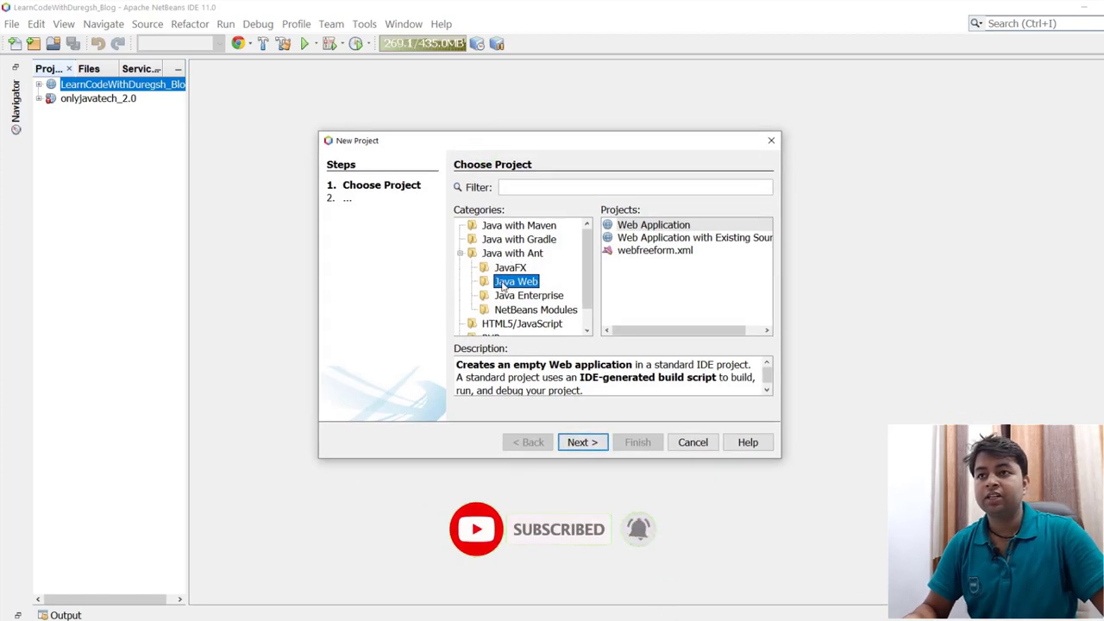
{"action": "left_click", "coordinate": [653, 225]}
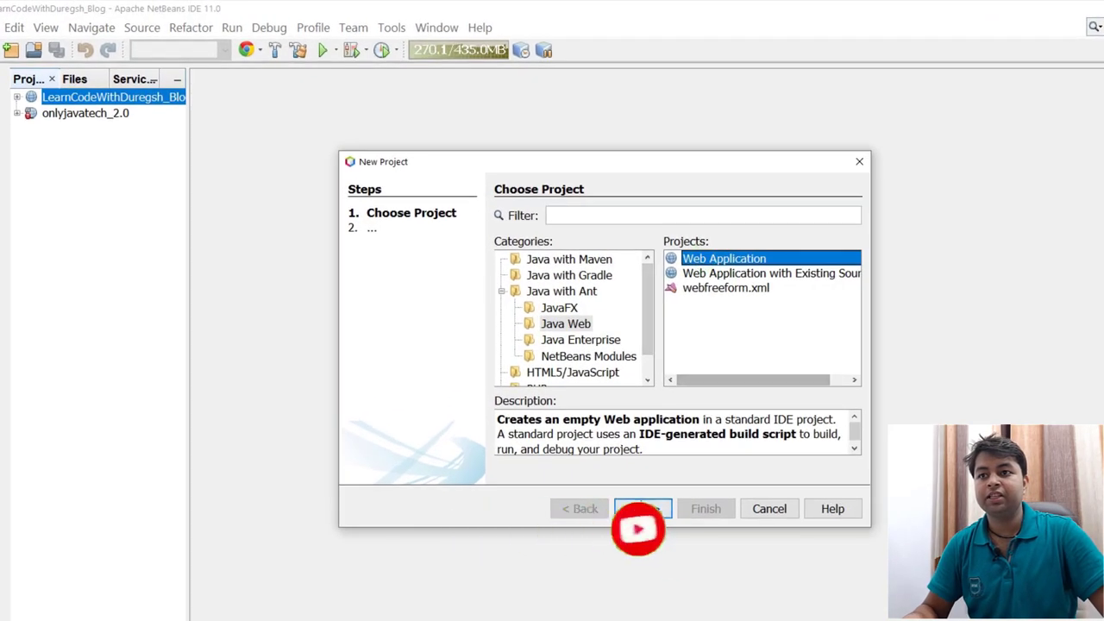
{"action": "left_click", "coordinate": [642, 508]}
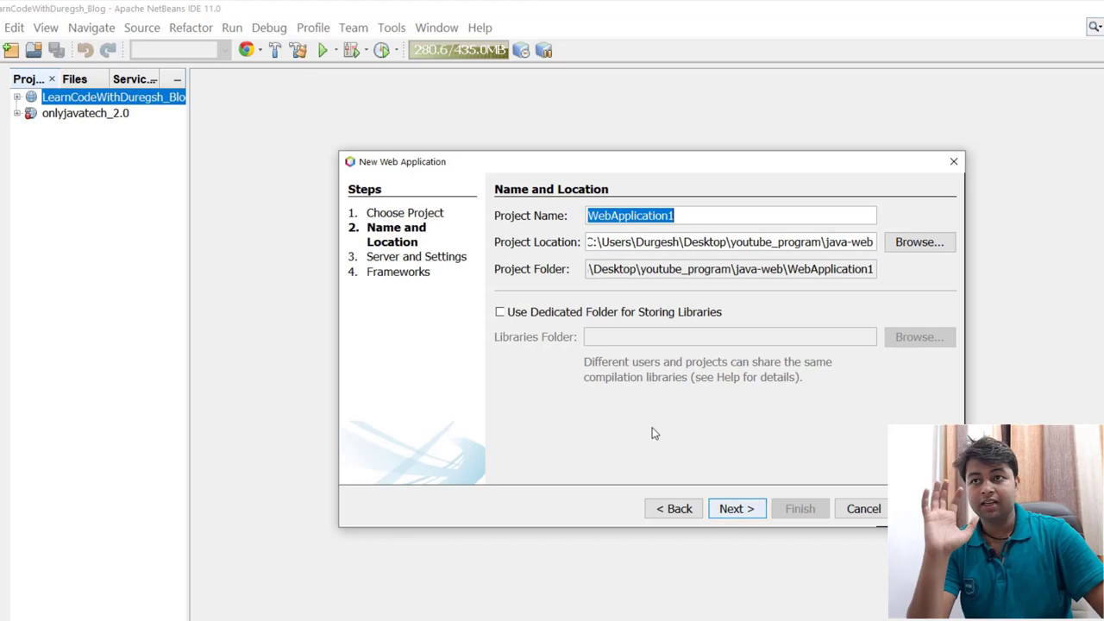
Step: Go back to look at the Java with Maven Web Application template, and return to the Java Web template's name and location settings
{"action": "left_click", "coordinate": [657, 512]}
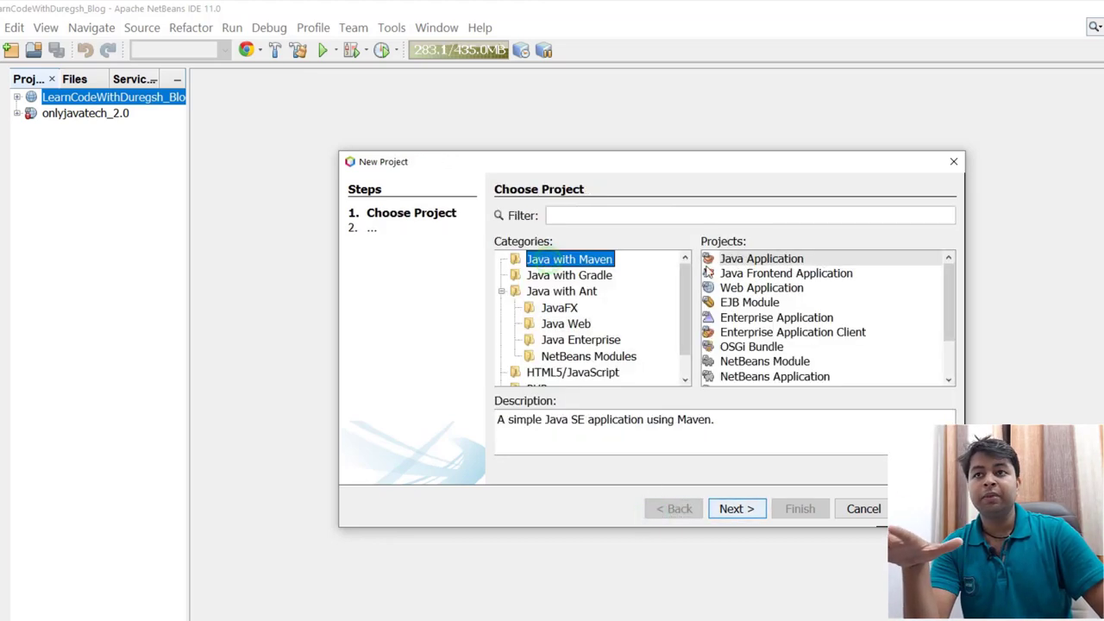
{"action": "left_click", "coordinate": [548, 260]}
{"action": "left_click", "coordinate": [759, 292]}
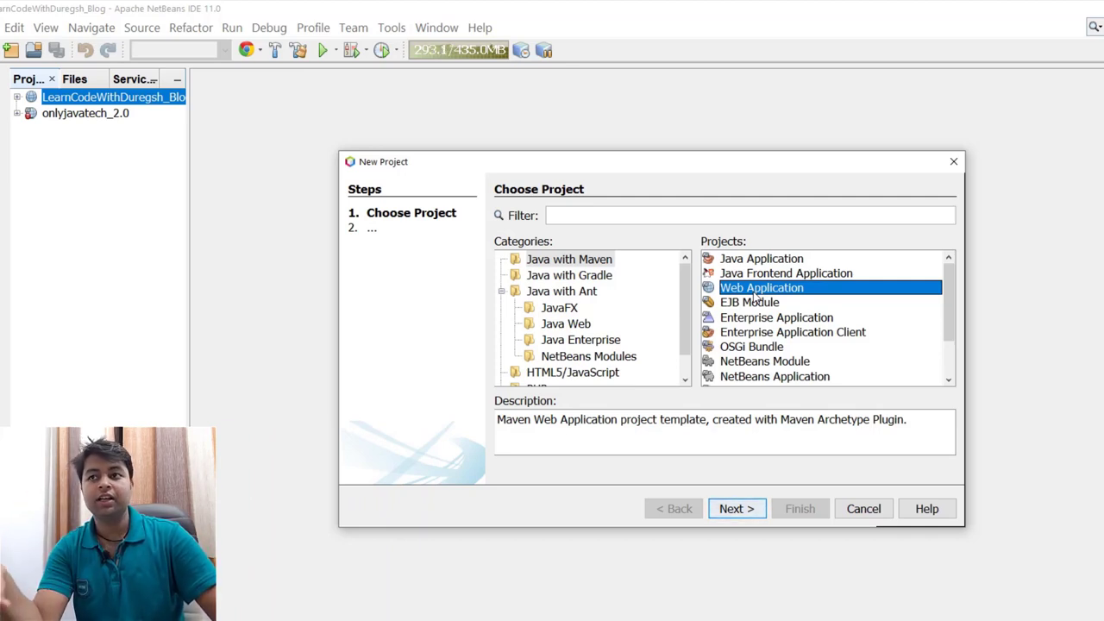
{"action": "left_click", "coordinate": [575, 328]}
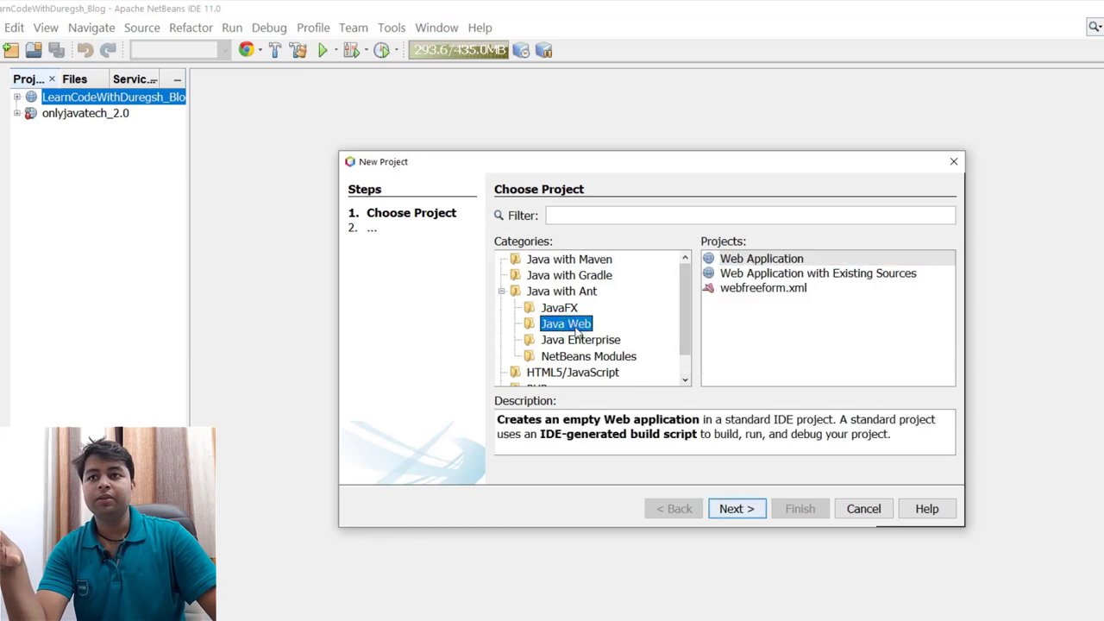
{"action": "left_click", "coordinate": [742, 261]}
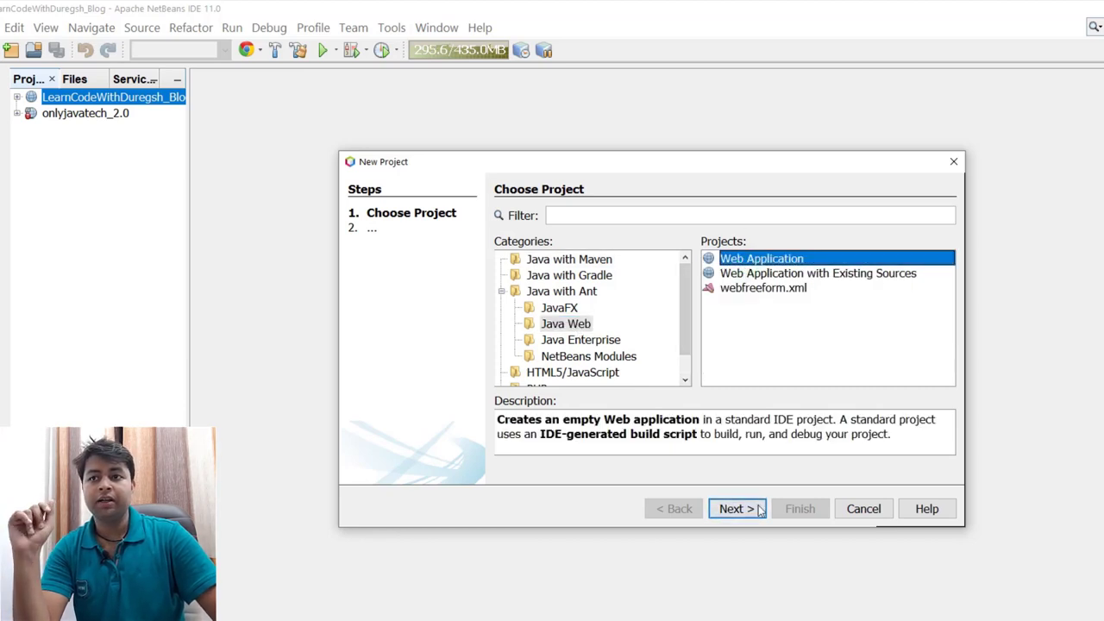
{"action": "left_click", "coordinate": [571, 328]}
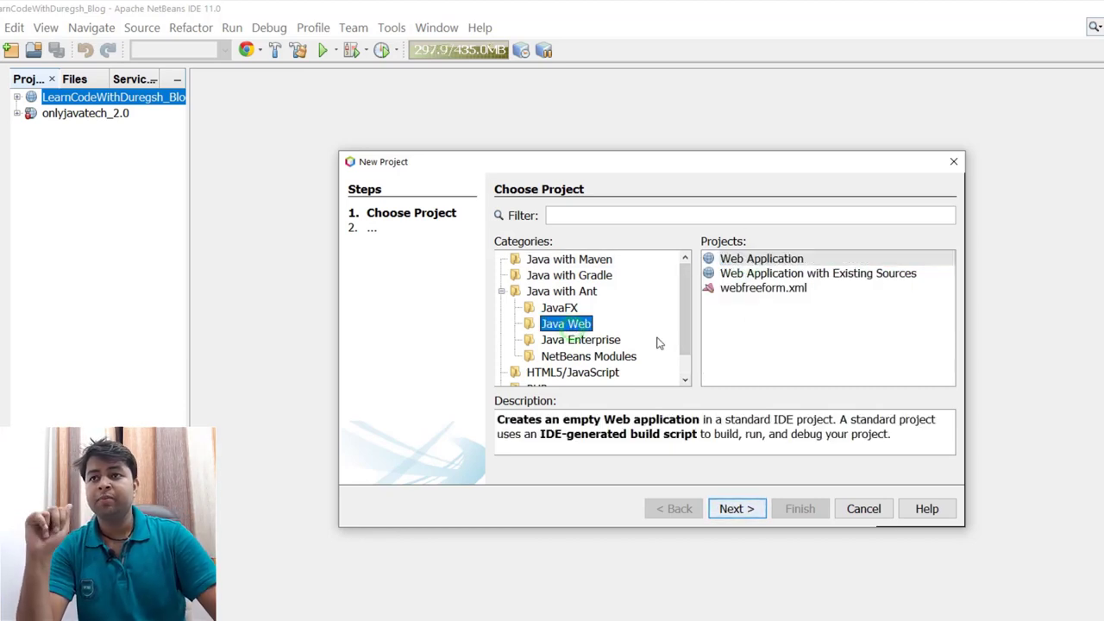
{"action": "left_click", "coordinate": [740, 260]}
{"action": "left_click", "coordinate": [734, 509]}
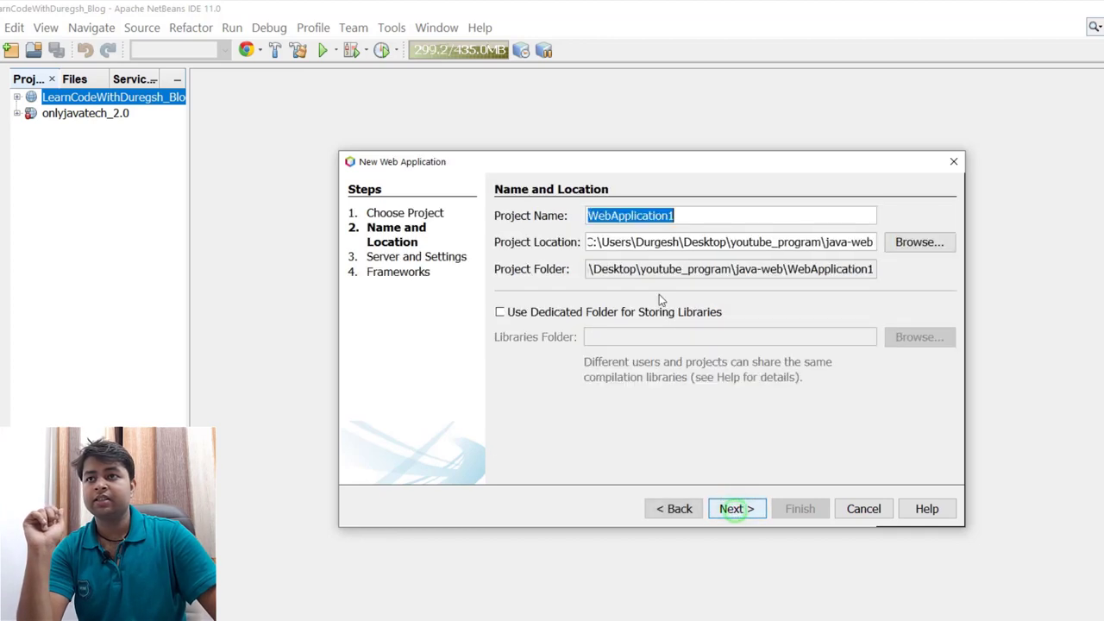
Step: Name the new web application project TechBlog and continue to the server settings
{"action": "left_click_drag", "start_coordinate": [614, 166], "coordinate": [609, 142]}
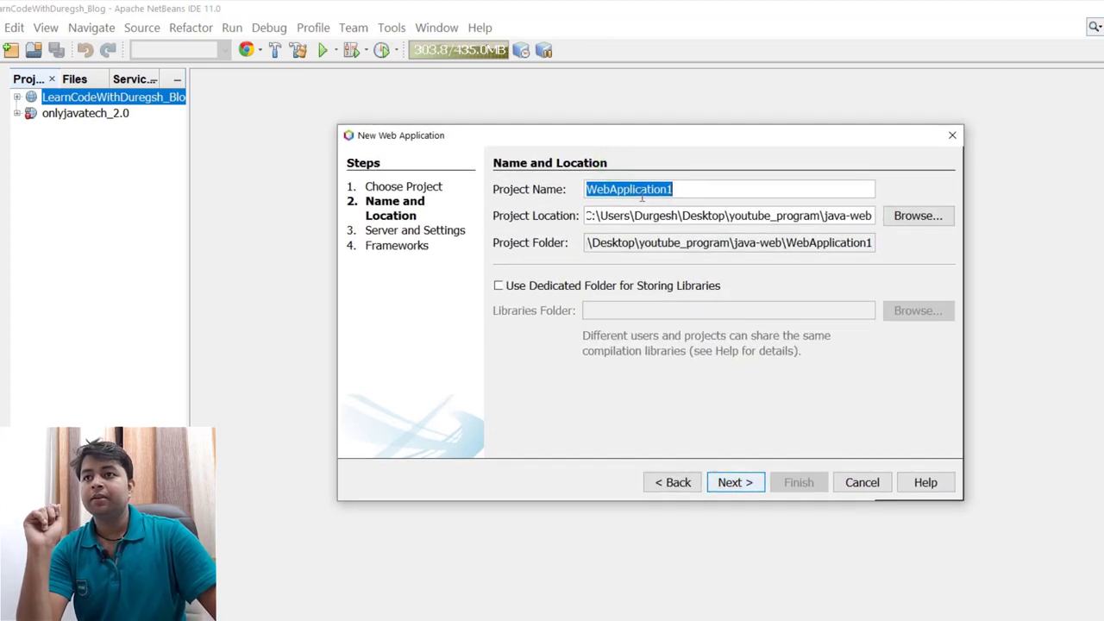
{"action": "left_click", "coordinate": [694, 191]}
{"action": "left_click_drag", "start_coordinate": [694, 191], "coordinate": [569, 192]}
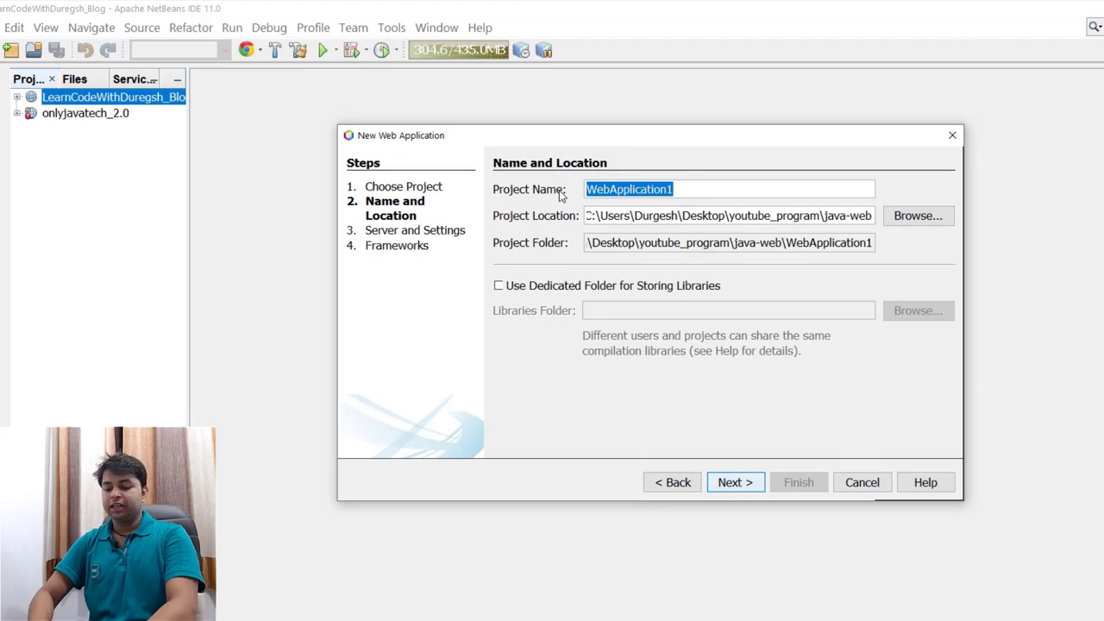
{"action": "type", "text": "TechBOlog"}
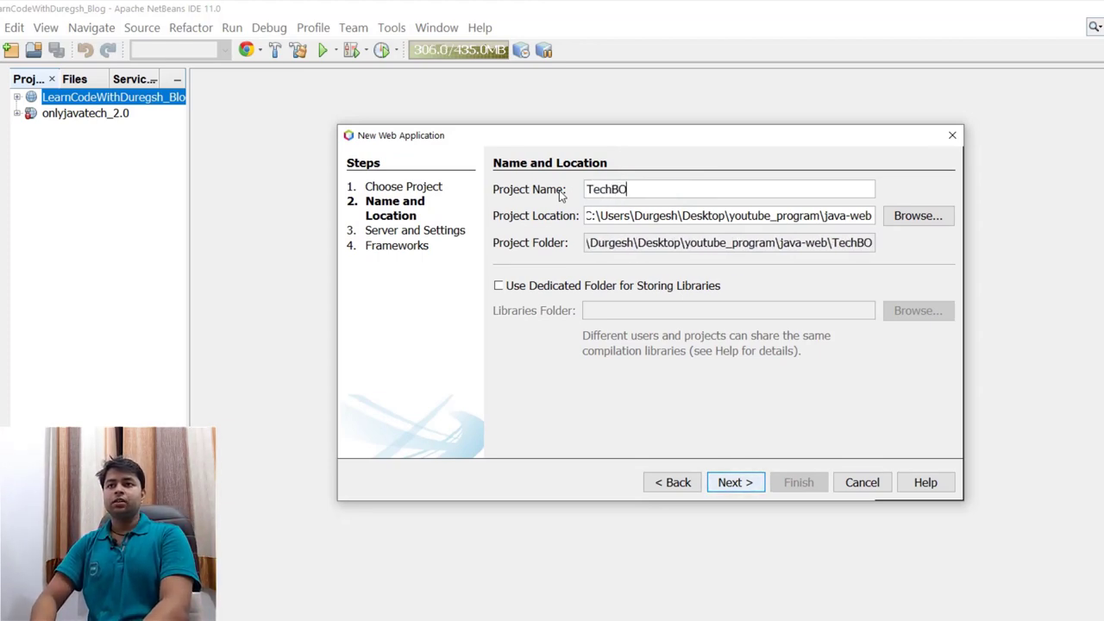
{"action": "key", "text": "BackSpace"}
{"action": "key", "text": "BackSpace"}
{"action": "key", "text": "BackSpace"}
{"action": "key", "text": "BackSpace"}
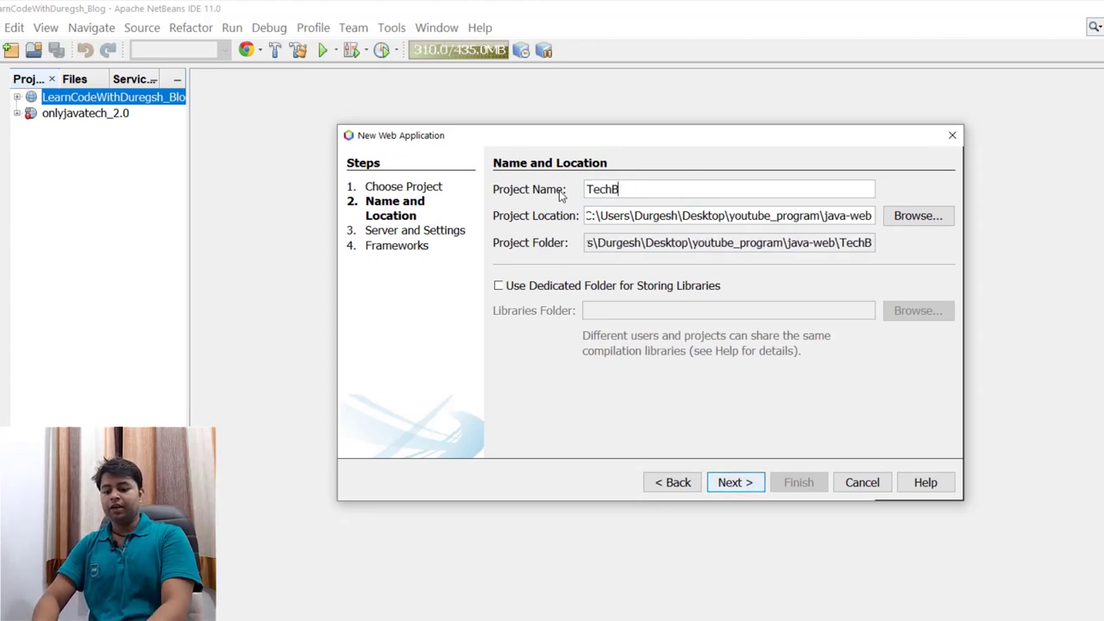
{"action": "type", "text": "g"}
{"action": "key", "text": "BackSpace"}
{"action": "type", "text": "log"}
{"action": "key", "text": "BackSpace"}
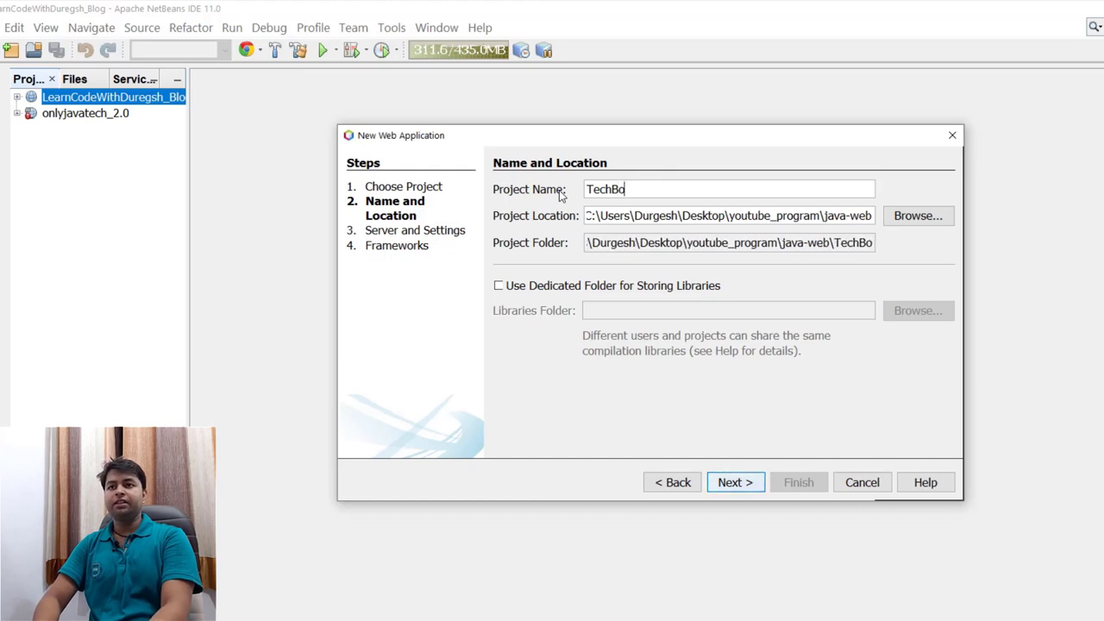
{"action": "type", "text": "g"}
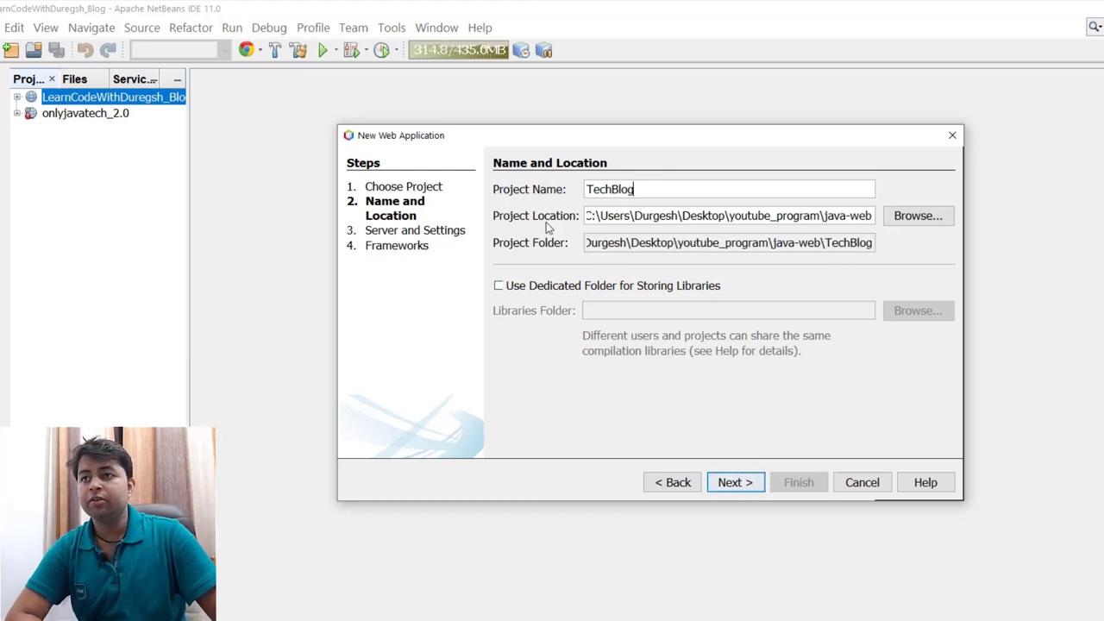
{"action": "left_click", "coordinate": [732, 483]}
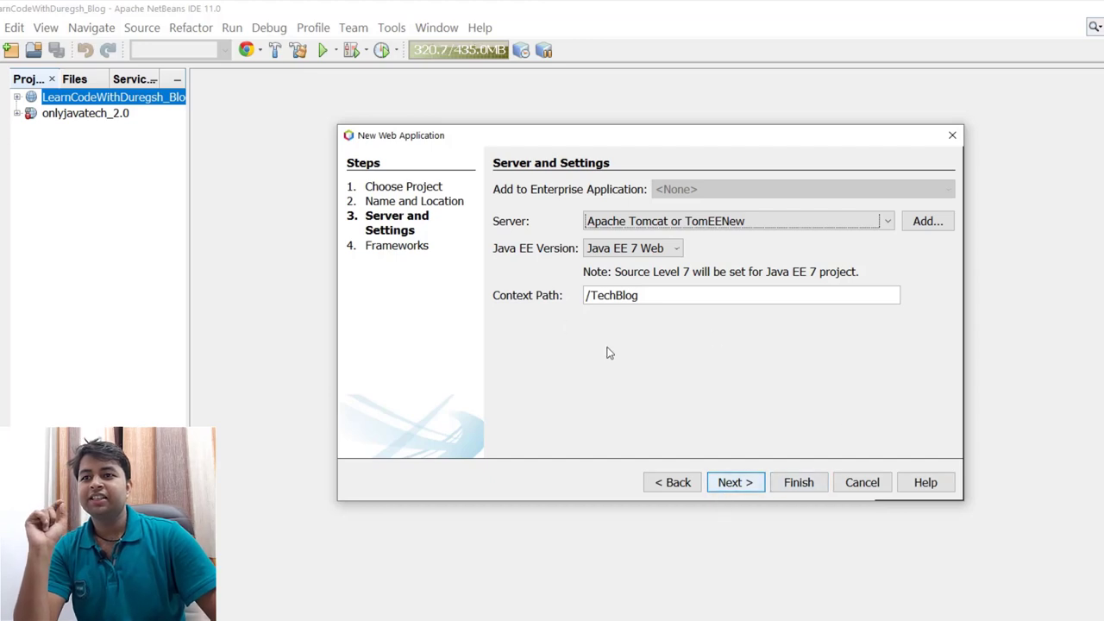
Step: Use Apache Tomcat or TomEENew as the project's server and continue to the frameworks selection
{"action": "left_click", "coordinate": [733, 223]}
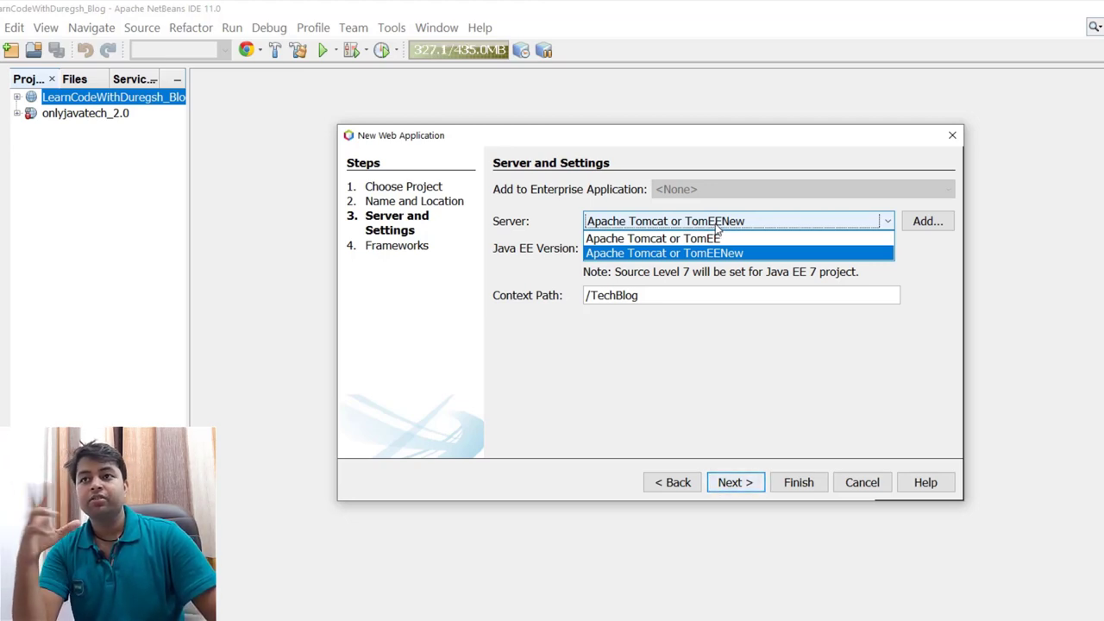
{"action": "left_click", "coordinate": [635, 220]}
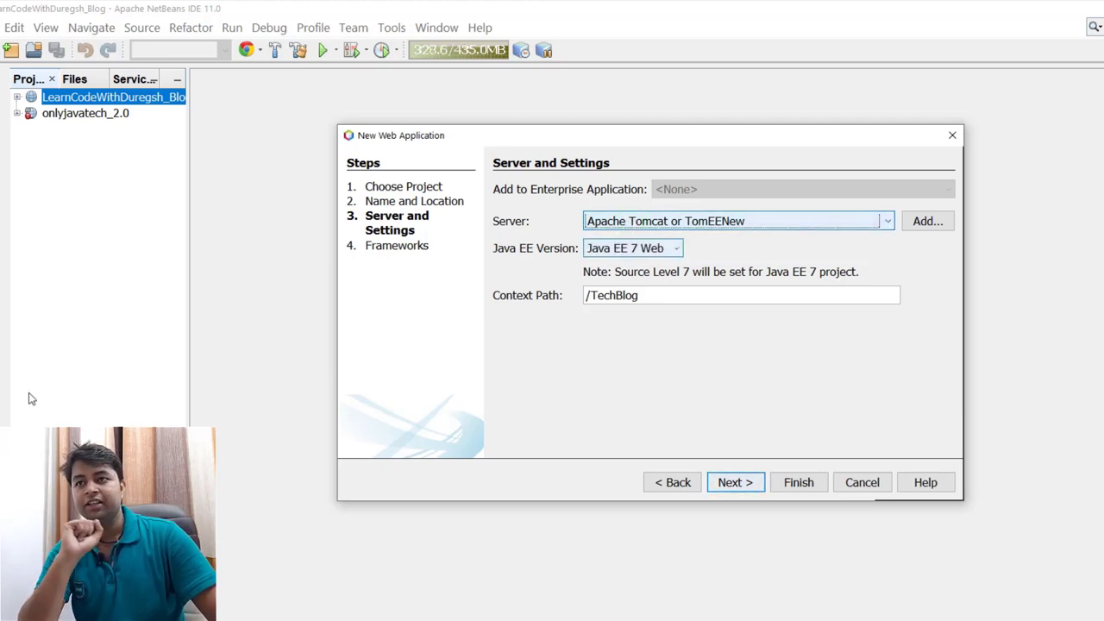
{"action": "left_click", "coordinate": [628, 222]}
{"action": "left_click", "coordinate": [604, 252]}
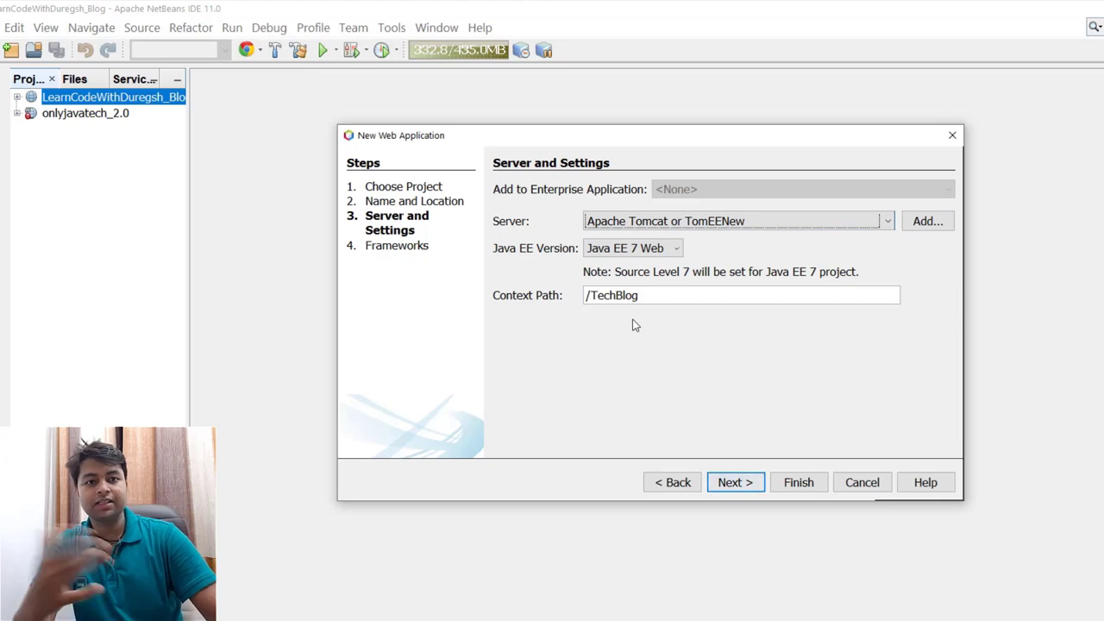
{"action": "left_click", "coordinate": [738, 481]}
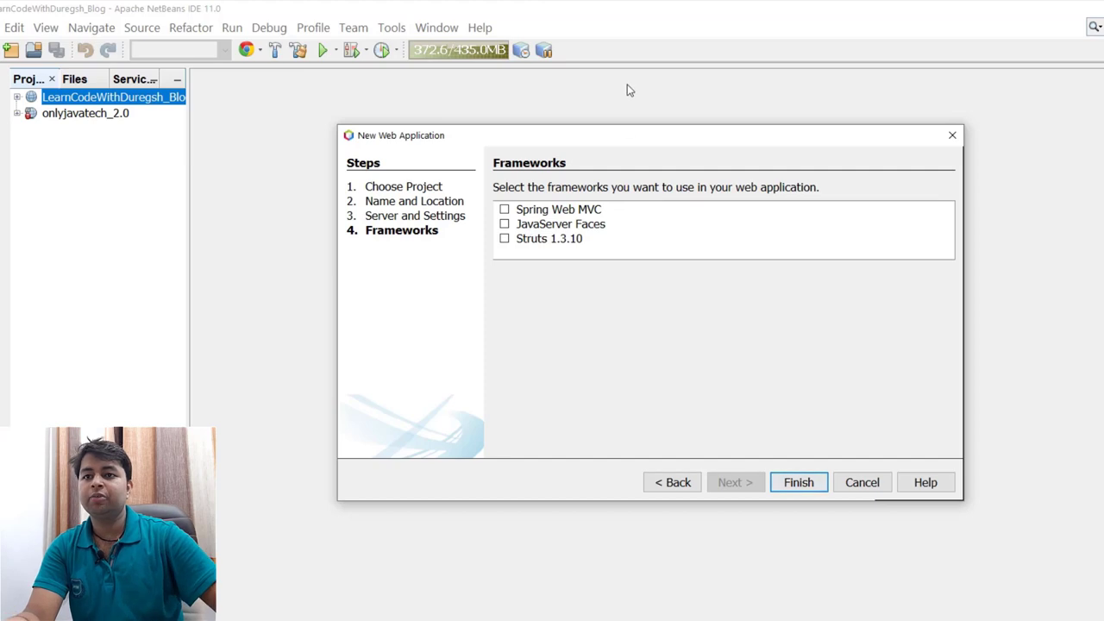
Step: Create the project without any frameworks and close the generated index.html file
{"action": "left_click", "coordinate": [797, 480]}
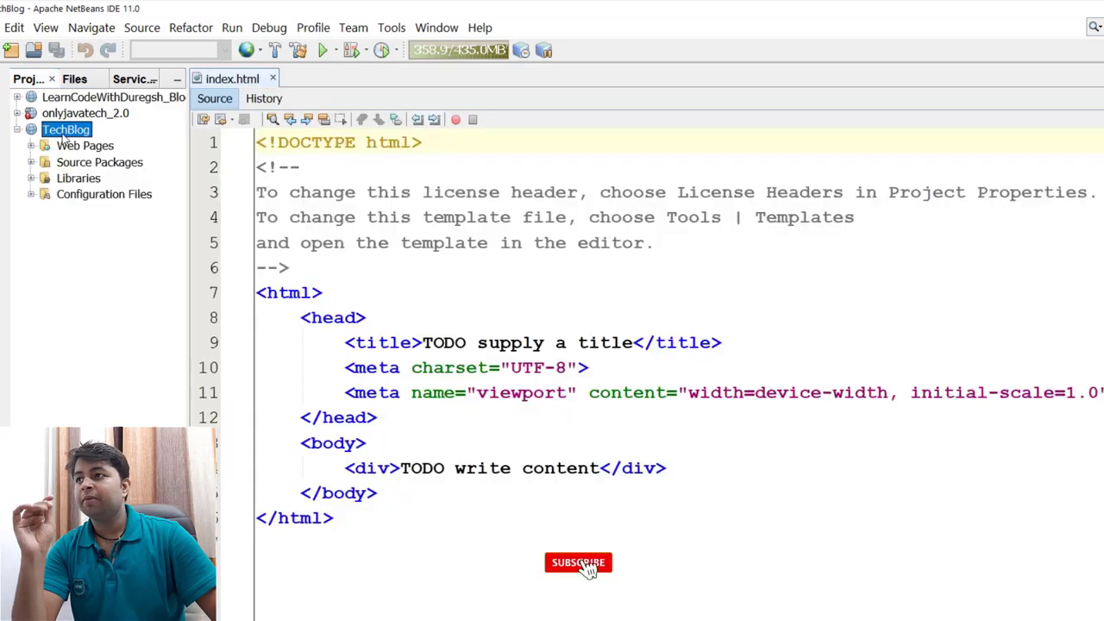
{"action": "left_click", "coordinate": [31, 146]}
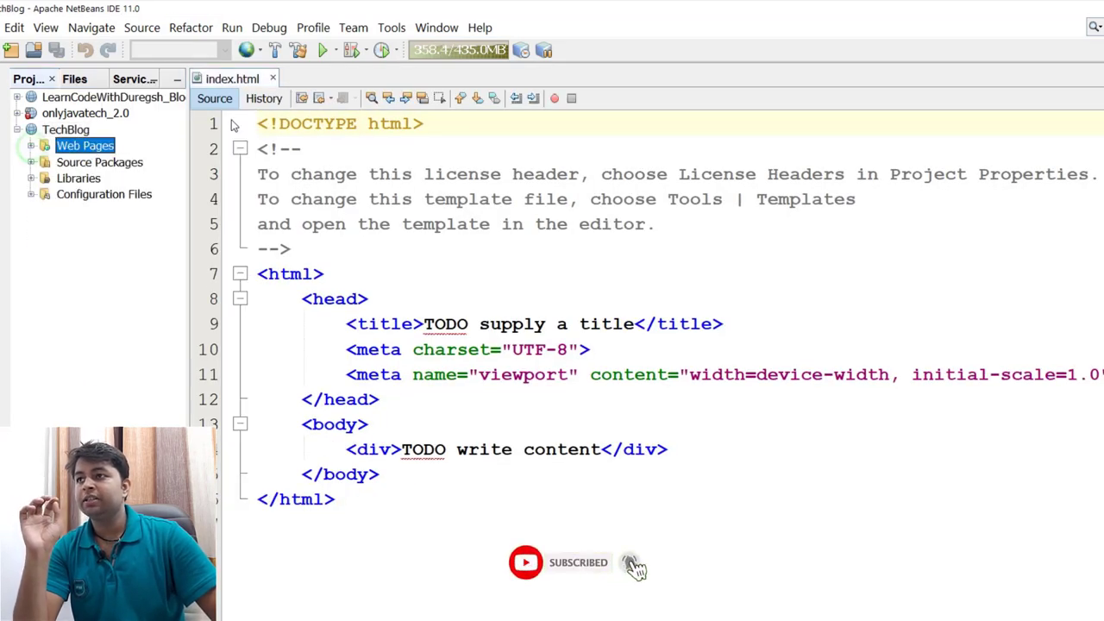
{"action": "left_click", "coordinate": [273, 79]}
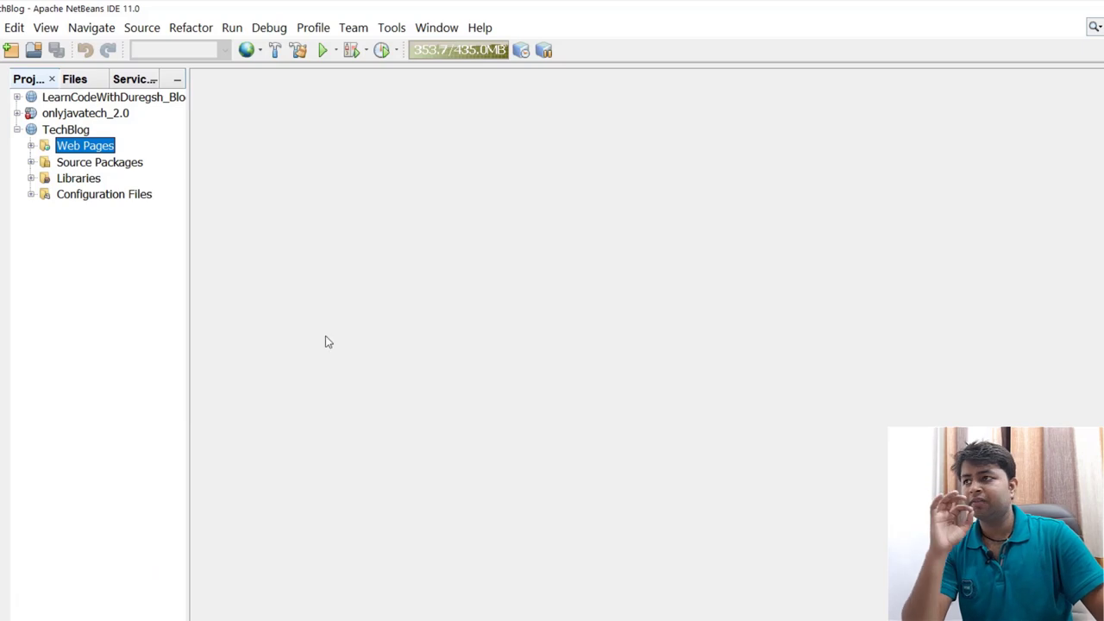
Step: Look over the TechBlog project's Web Pages, Source Packages, Libraries and Configuration Files folders
{"action": "left_click", "coordinate": [55, 131]}
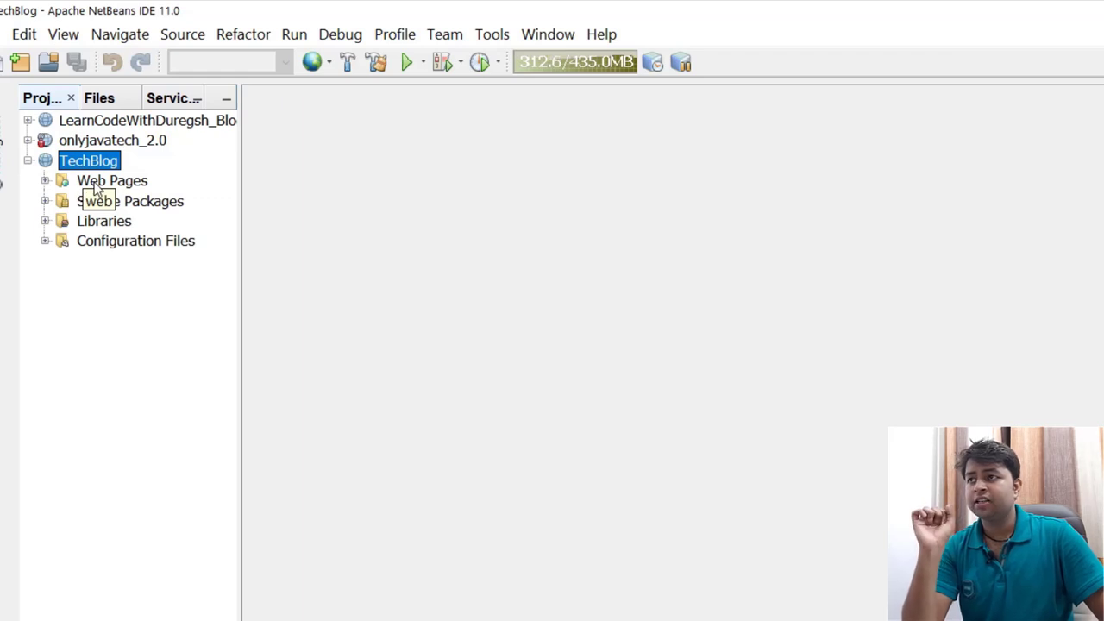
{"action": "left_click", "coordinate": [97, 185]}
{"action": "left_click", "coordinate": [94, 220]}
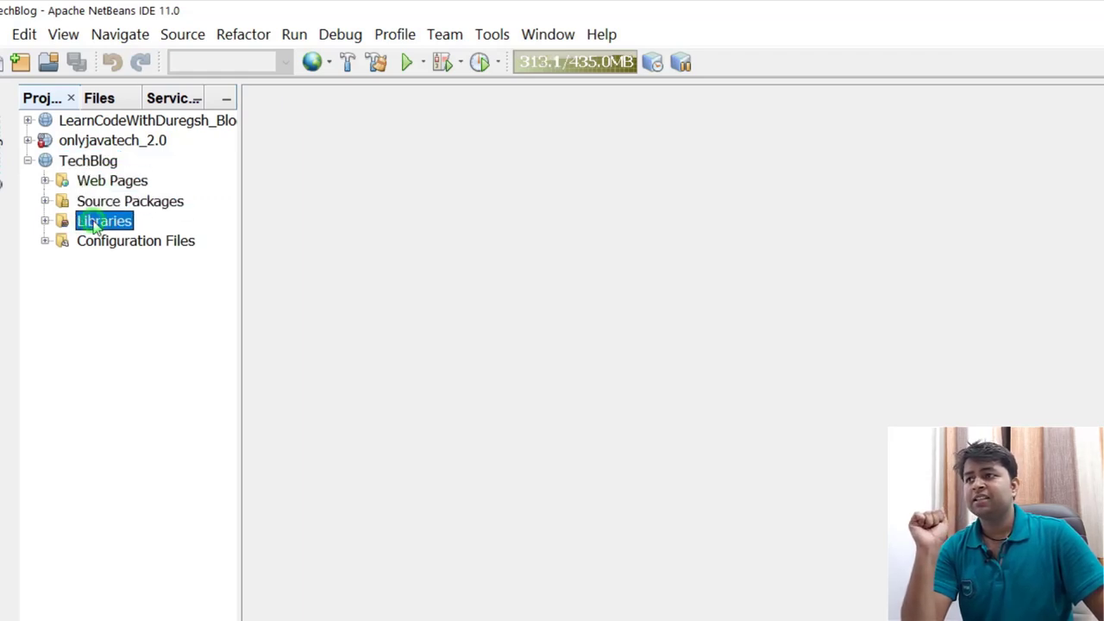
{"action": "left_click", "coordinate": [96, 243]}
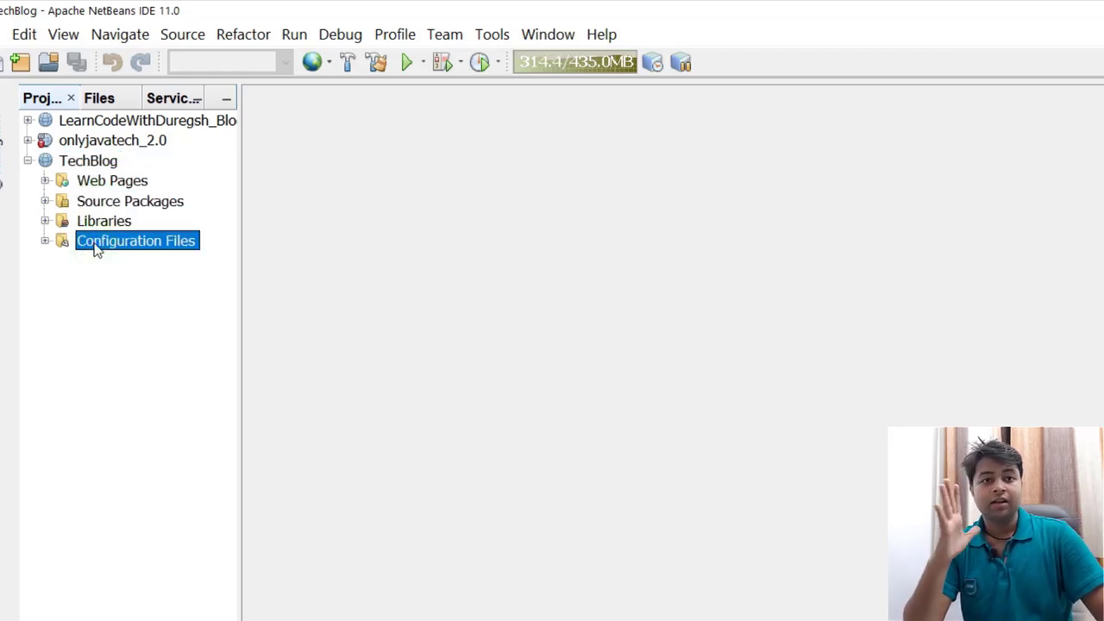
{"action": "left_click", "coordinate": [84, 164]}
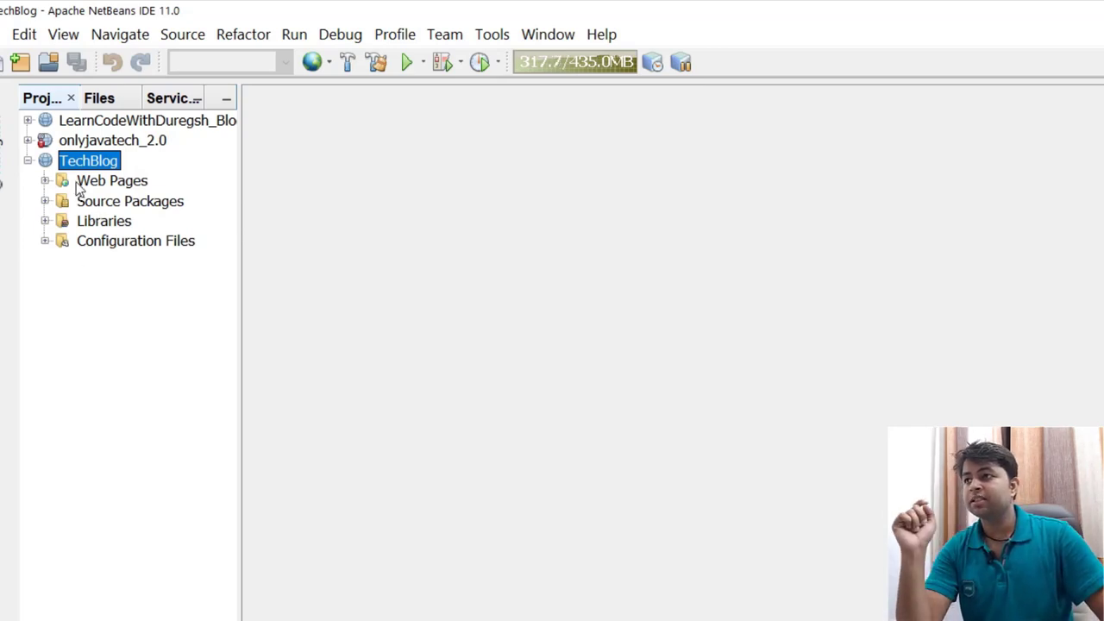
{"action": "left_click", "coordinate": [78, 183]}
{"action": "left_click", "coordinate": [86, 208]}
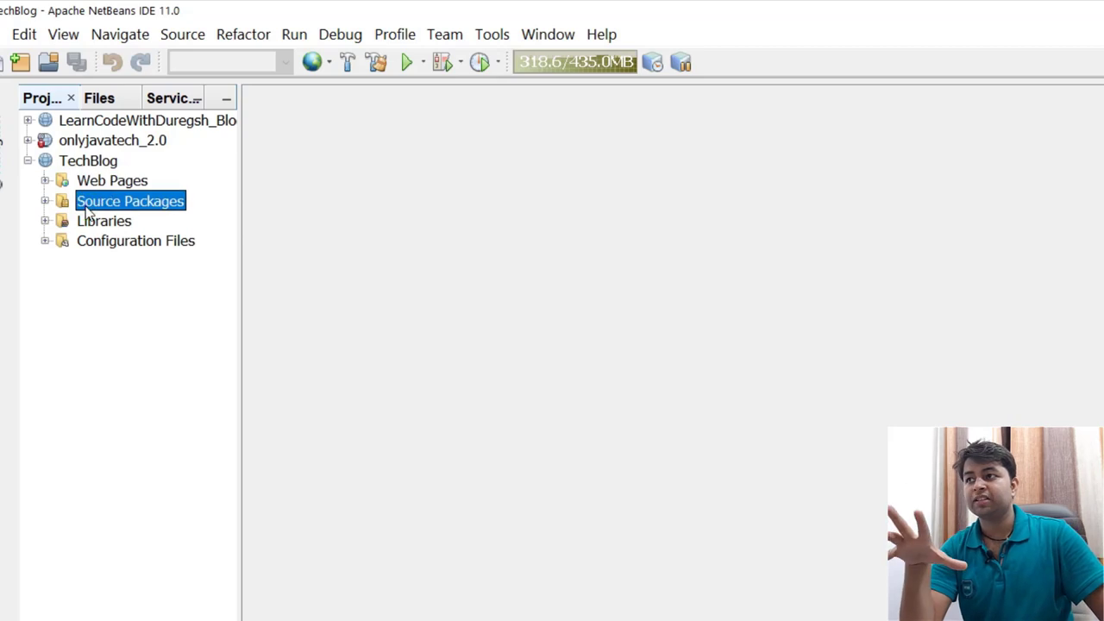
Step: Expand TechBlog's Web Pages and Source Packages folders and examine their contents, including WEB-INF and index.html
{"action": "left_click", "coordinate": [45, 180]}
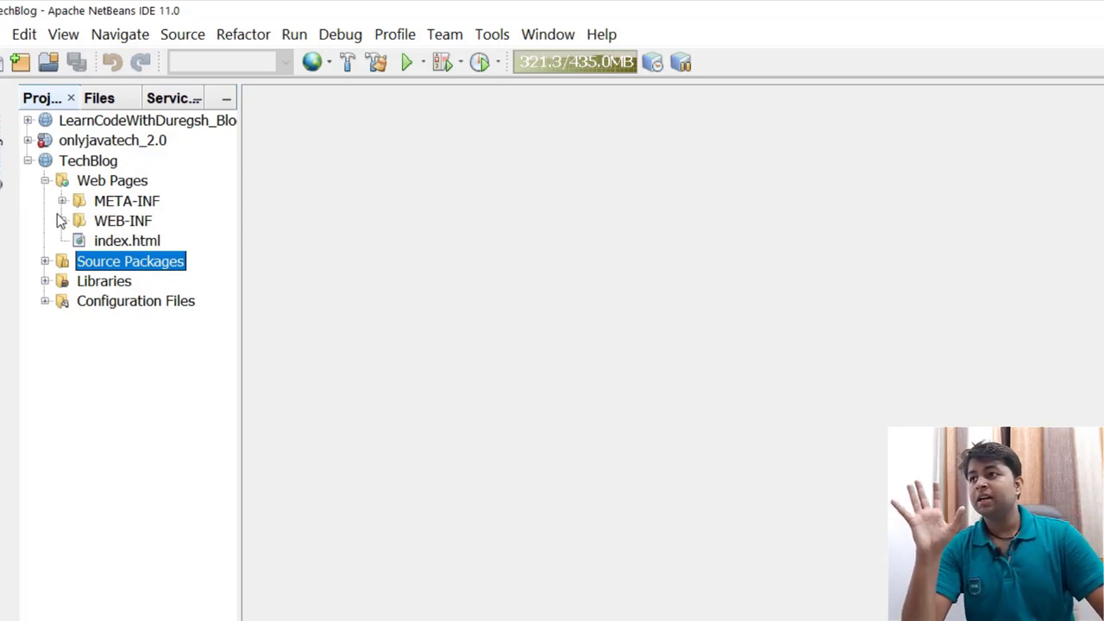
{"action": "left_click", "coordinate": [123, 221]}
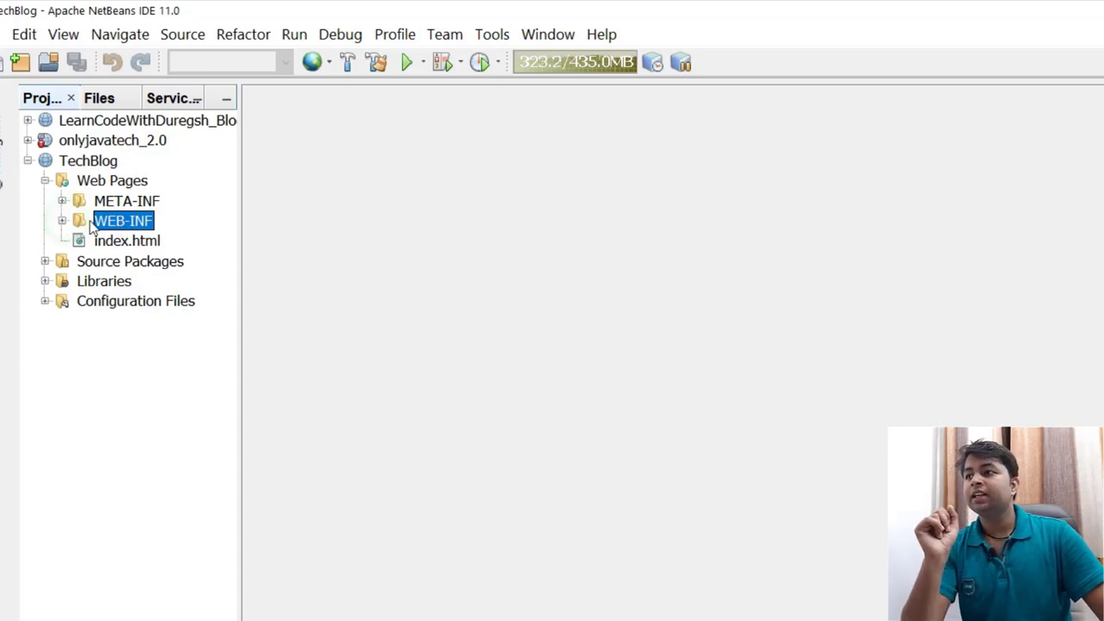
{"action": "left_click", "coordinate": [120, 216]}
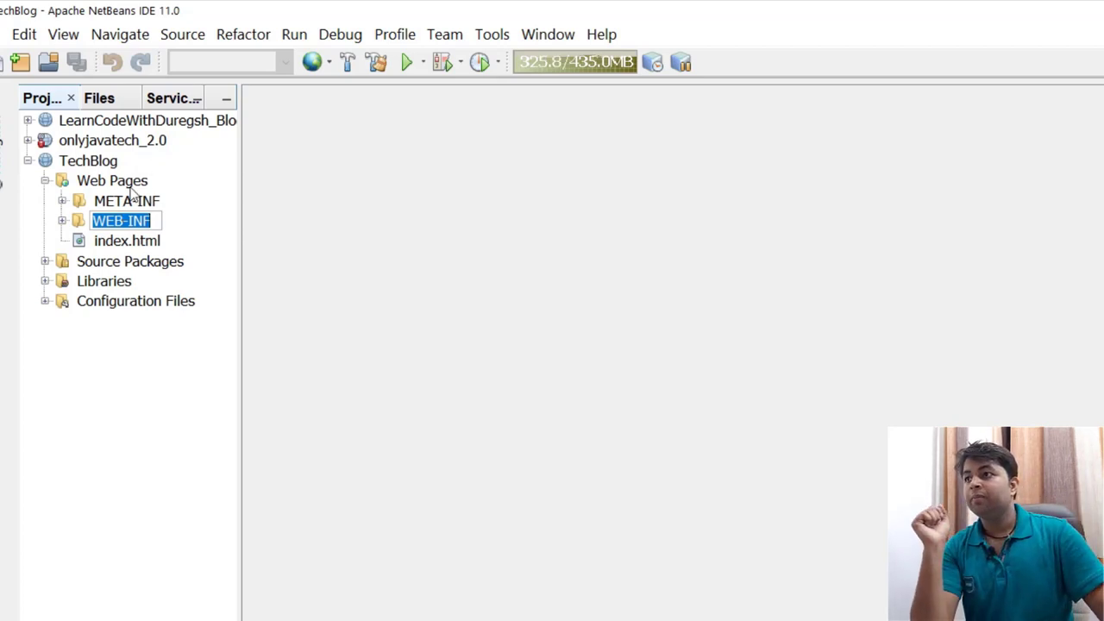
{"action": "left_click", "coordinate": [67, 225]}
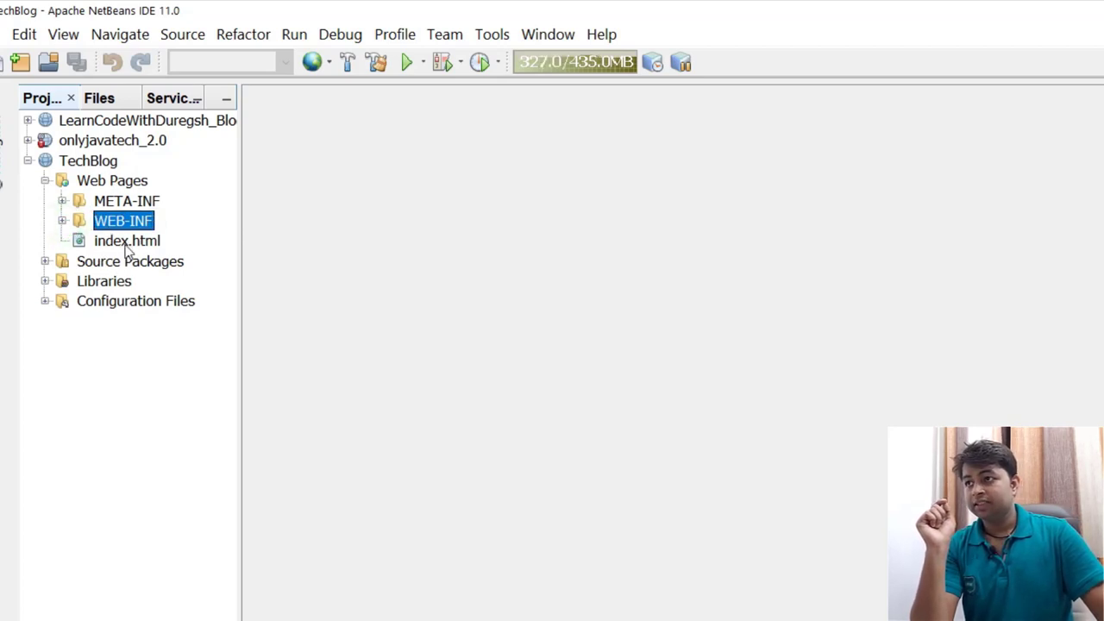
{"action": "left_click", "coordinate": [127, 242]}
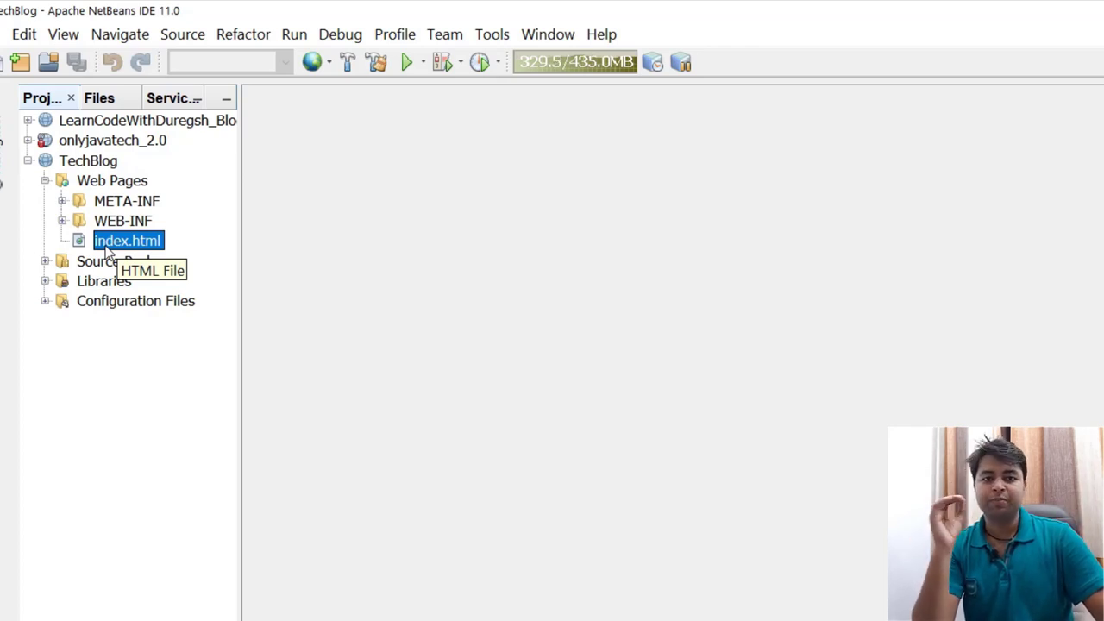
{"action": "left_click", "coordinate": [44, 261]}
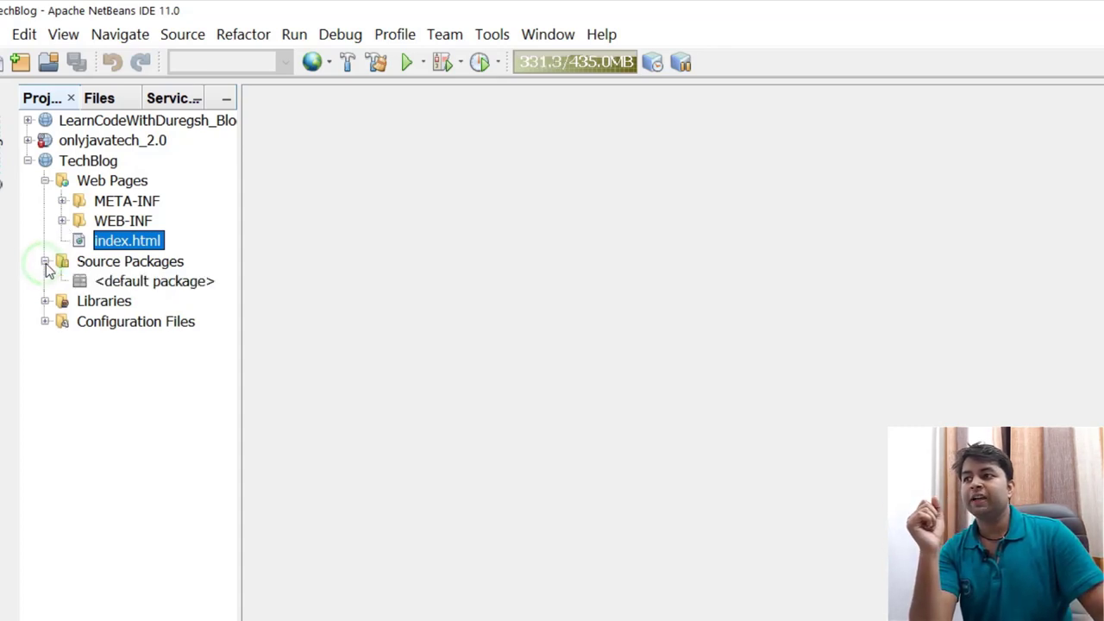
Step: Create a Java package named com.tech.blog.servlets in Source Packages and widen the project tree pane
{"action": "left_click", "coordinate": [140, 264]}
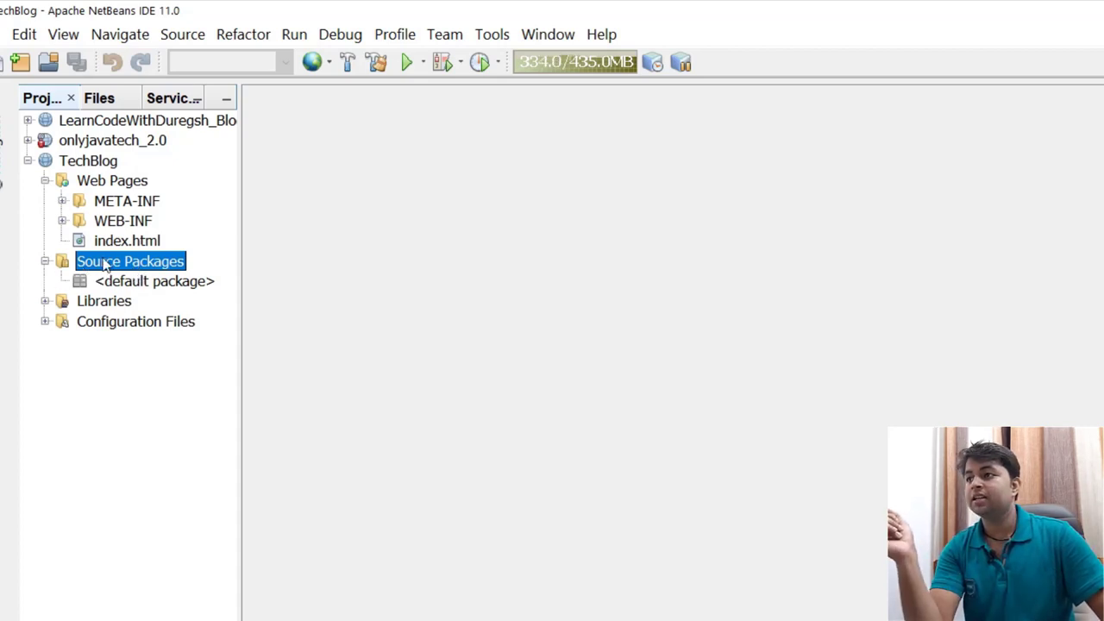
{"action": "right_click", "coordinate": [121, 265]}
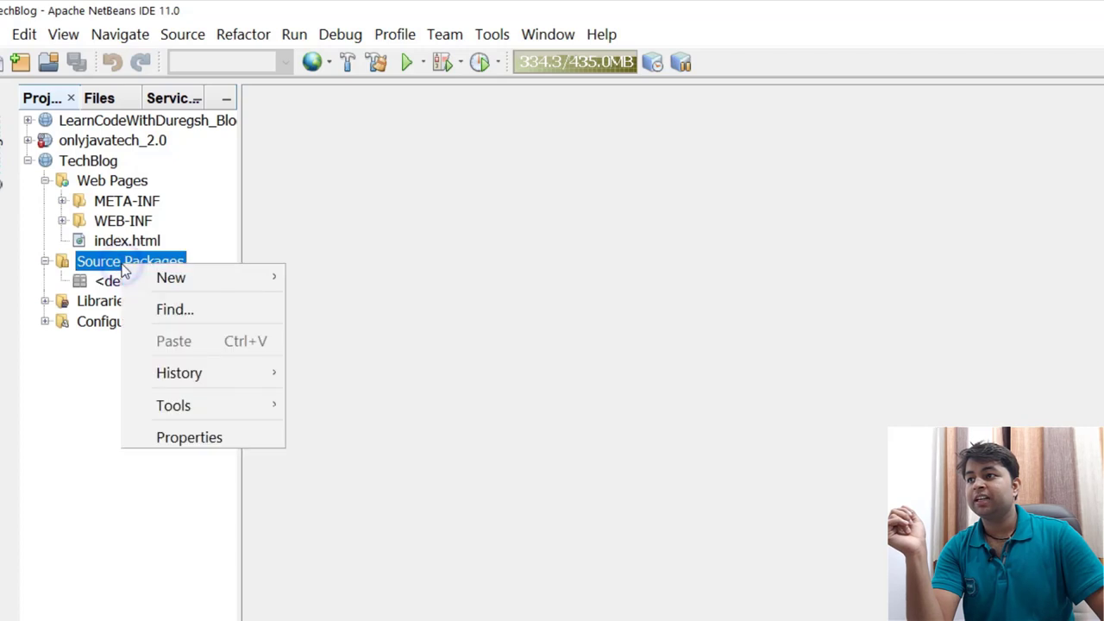
{"action": "mouse_move", "coordinate": [274, 277]}
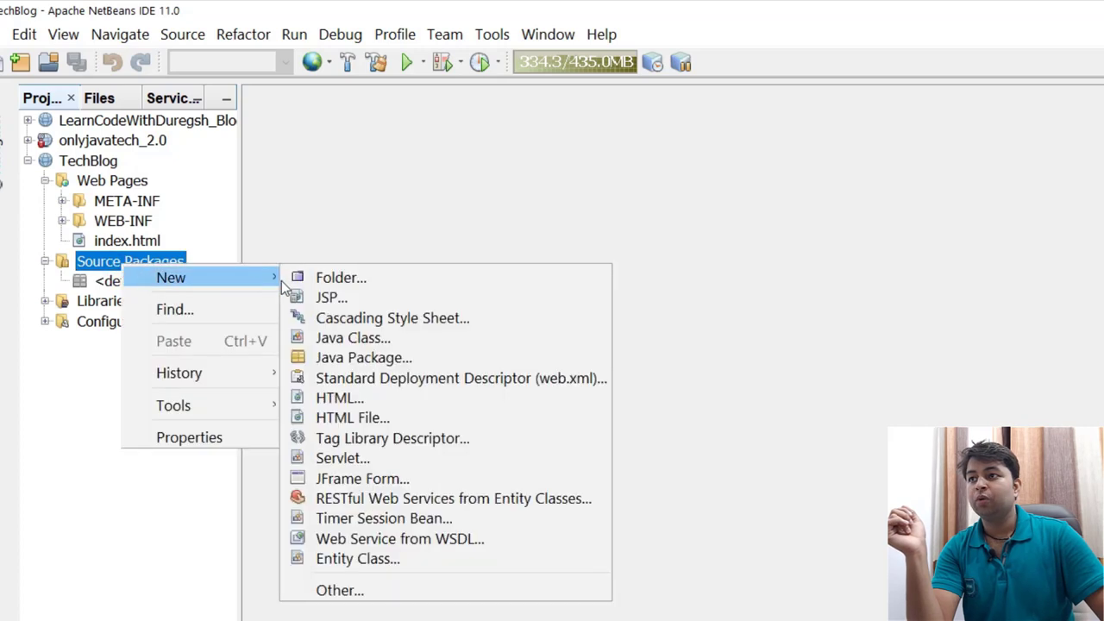
{"action": "left_click", "coordinate": [356, 357]}
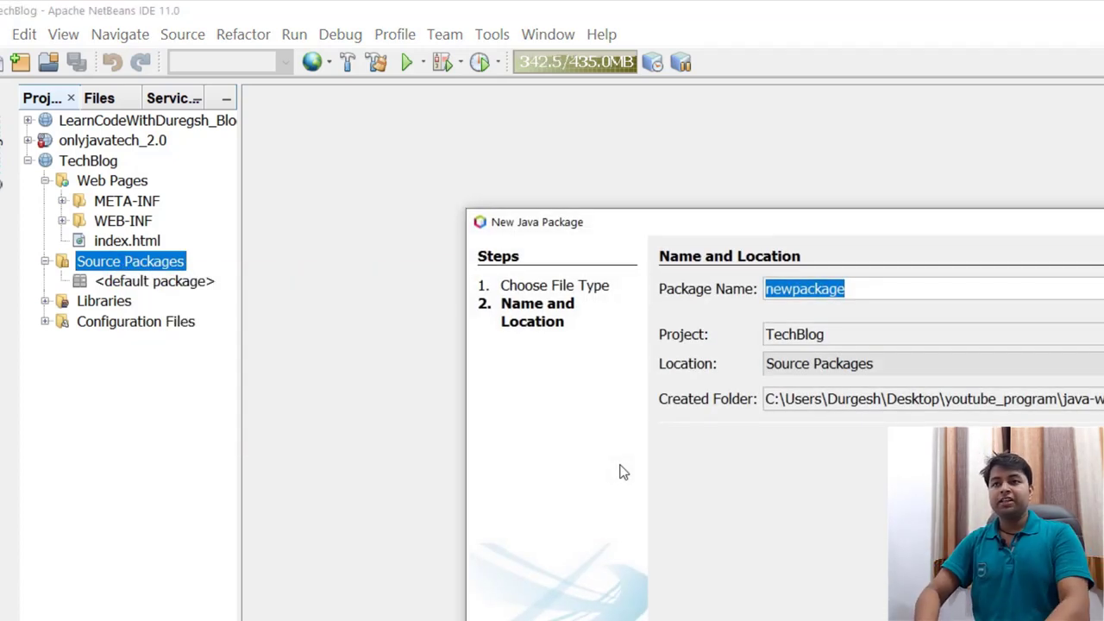
{"action": "type", "text": "com."}
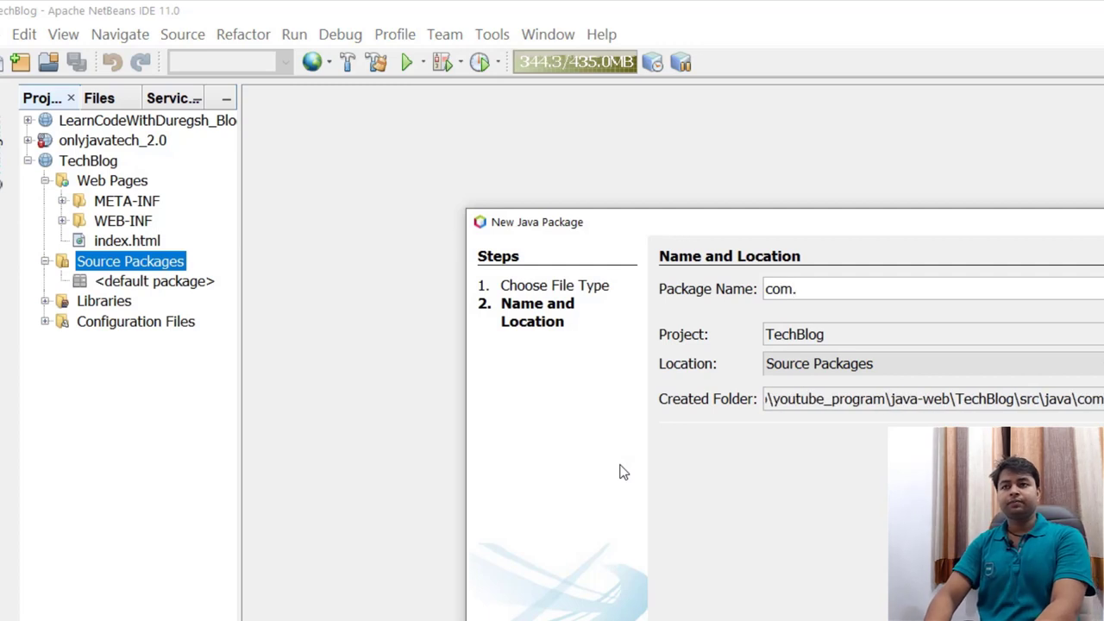
{"action": "type", "text": "techbol"}
{"action": "key", "text": "BackSpace"}
{"action": "key", "text": "BackSpace"}
{"action": "key", "text": "BackSpace"}
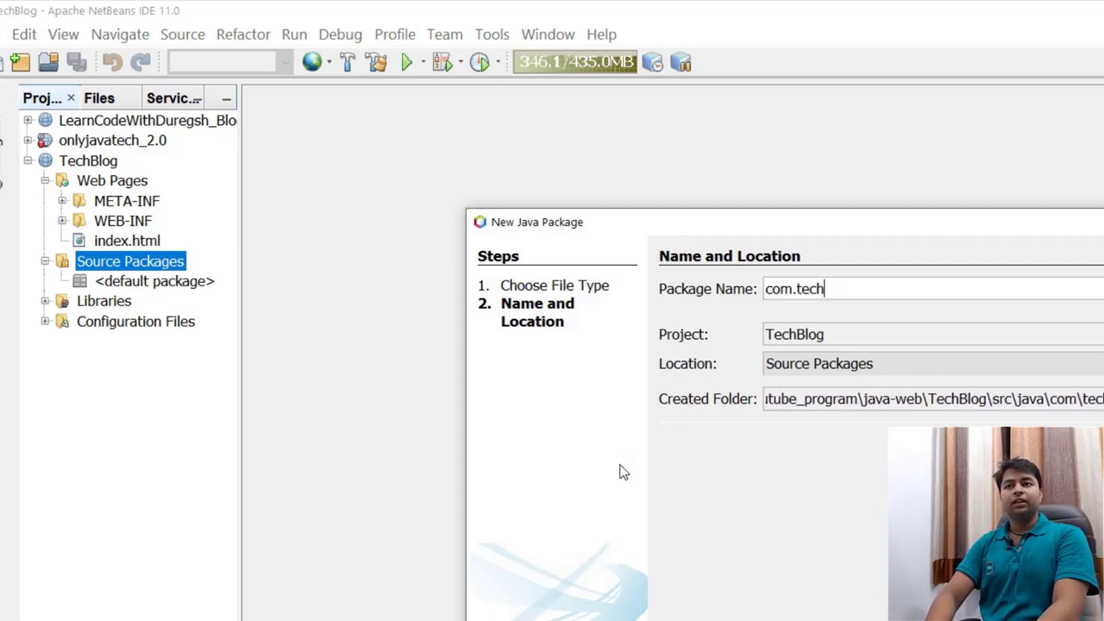
{"action": "type", "text": ".blog"}
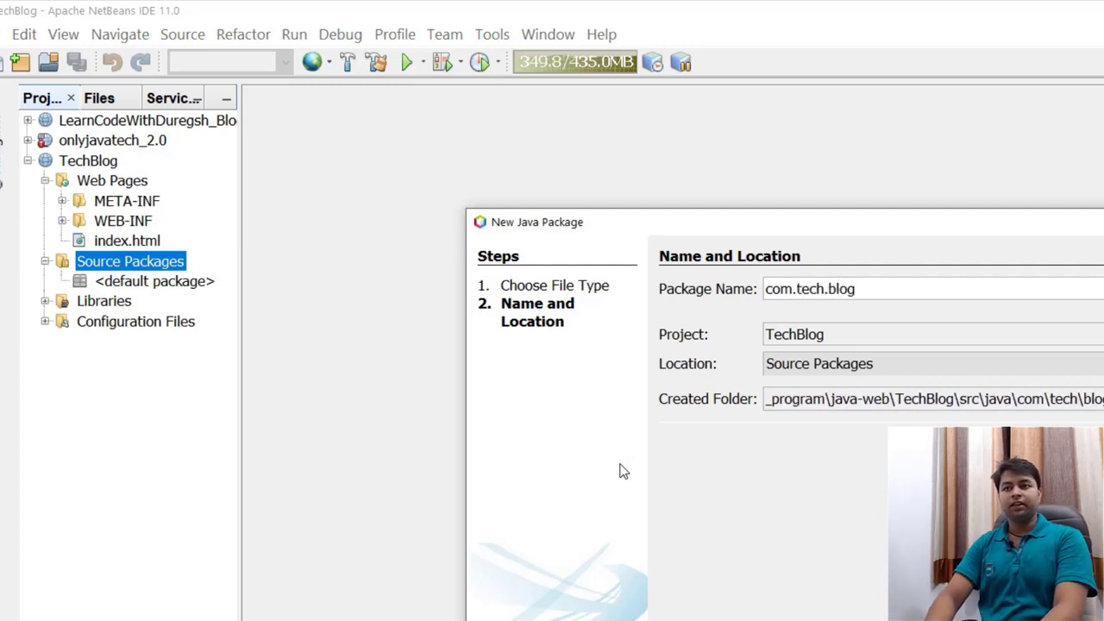
{"action": "type", "text": ".servlet"}
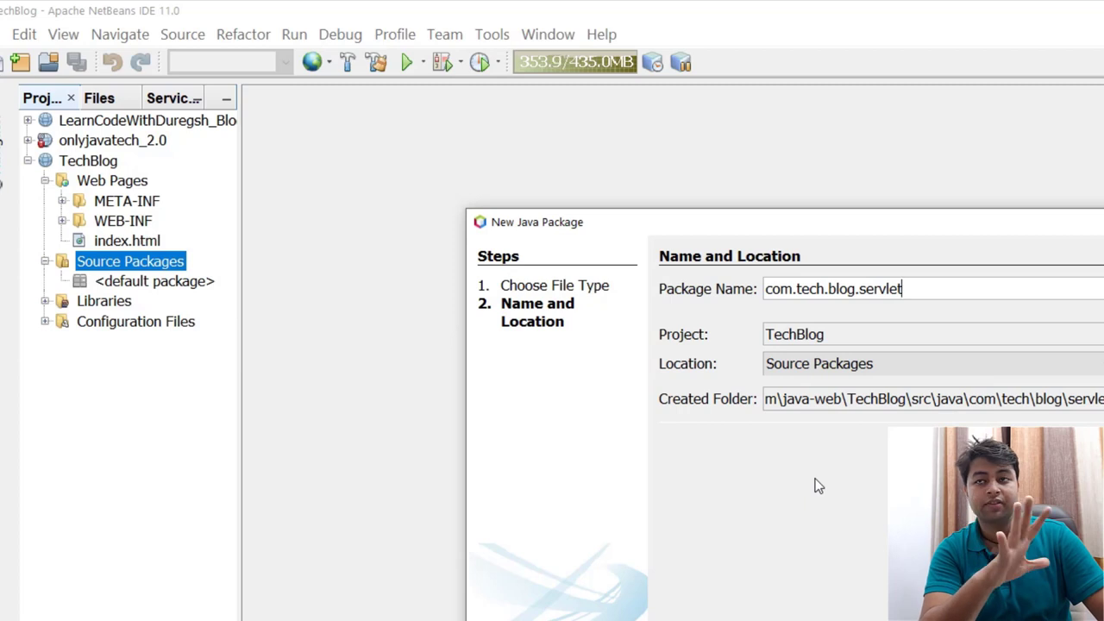
{"action": "type", "text": "s"}
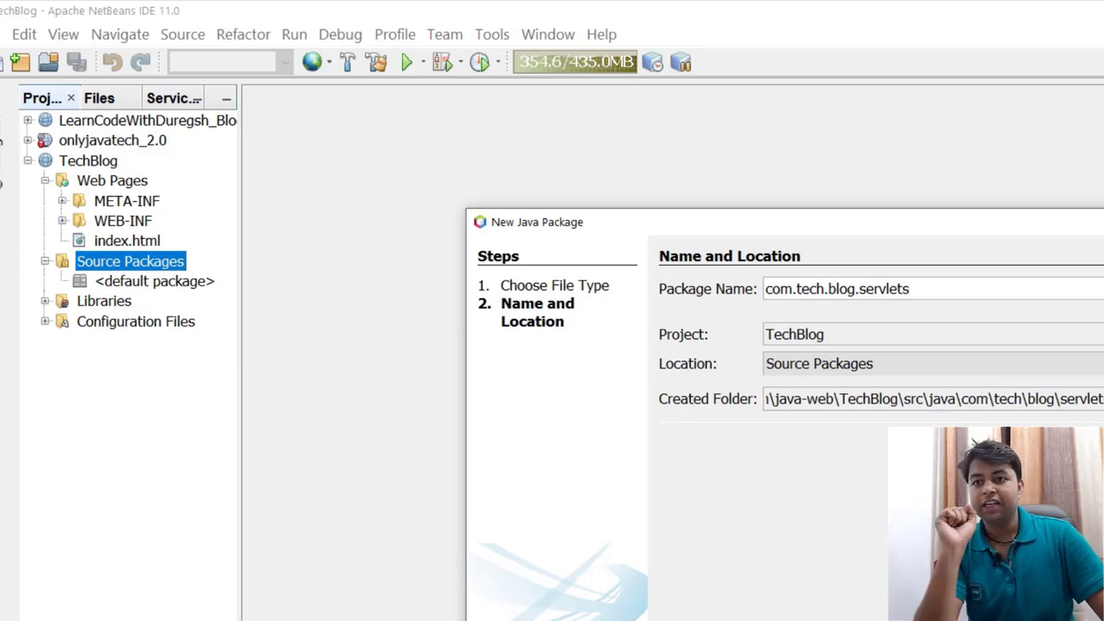
{"action": "key", "text": "Return"}
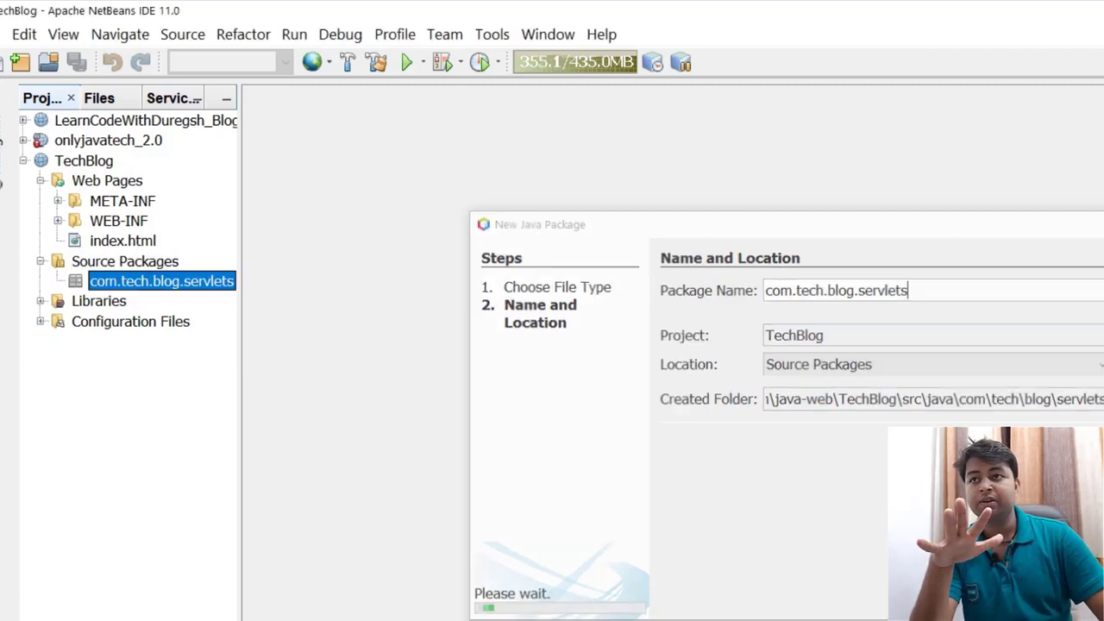
{"action": "left_click_drag", "start_coordinate": [239, 333], "coordinate": [321, 336]}
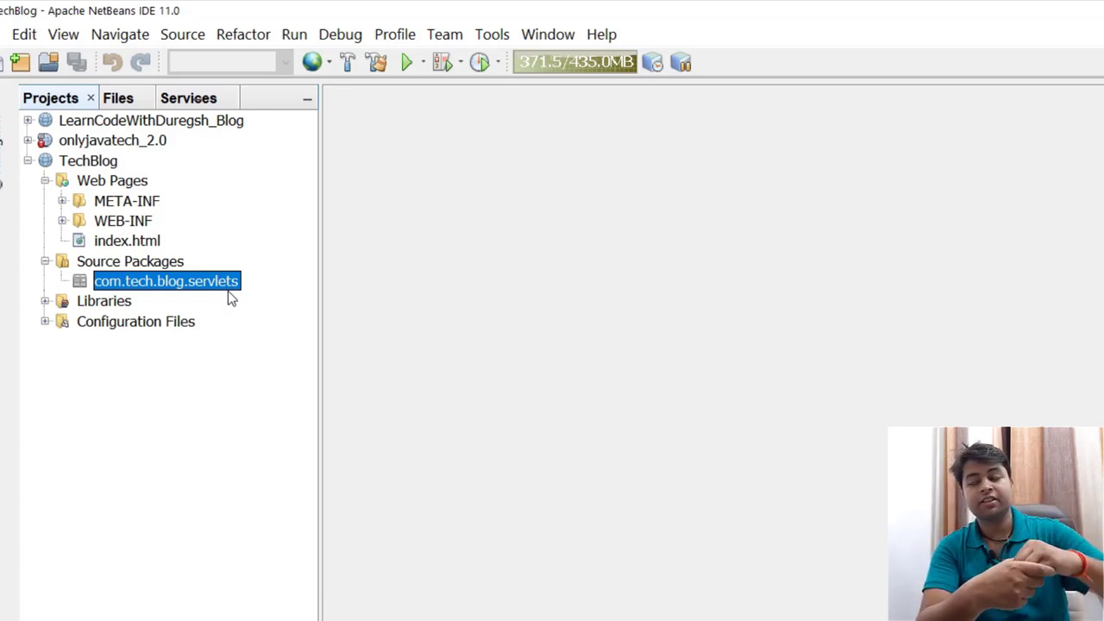
Step: Add a Java package named com.tech.blog.helper to TechBlog's Source Packages
{"action": "left_click", "coordinate": [142, 266]}
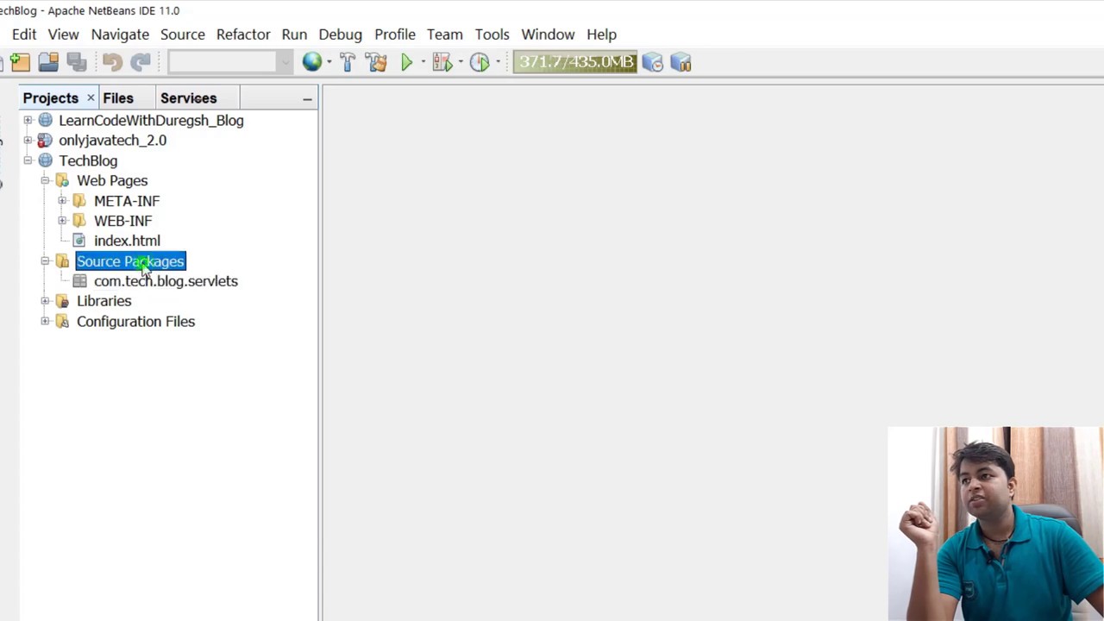
{"action": "right_click", "coordinate": [142, 266]}
{"action": "mouse_move", "coordinate": [192, 276]}
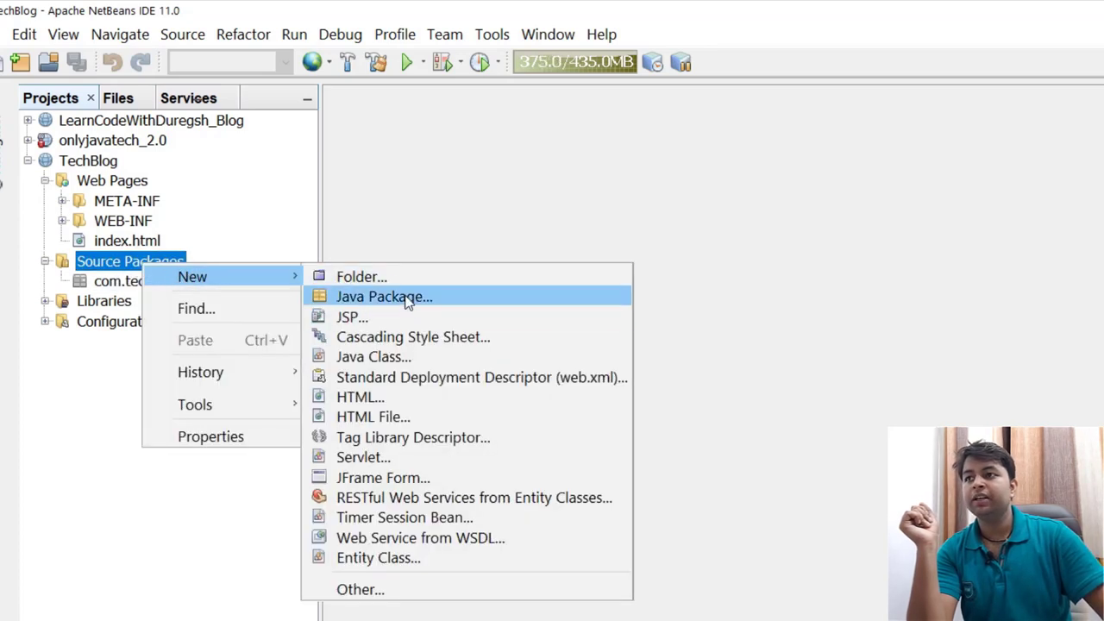
{"action": "left_click", "coordinate": [405, 295]}
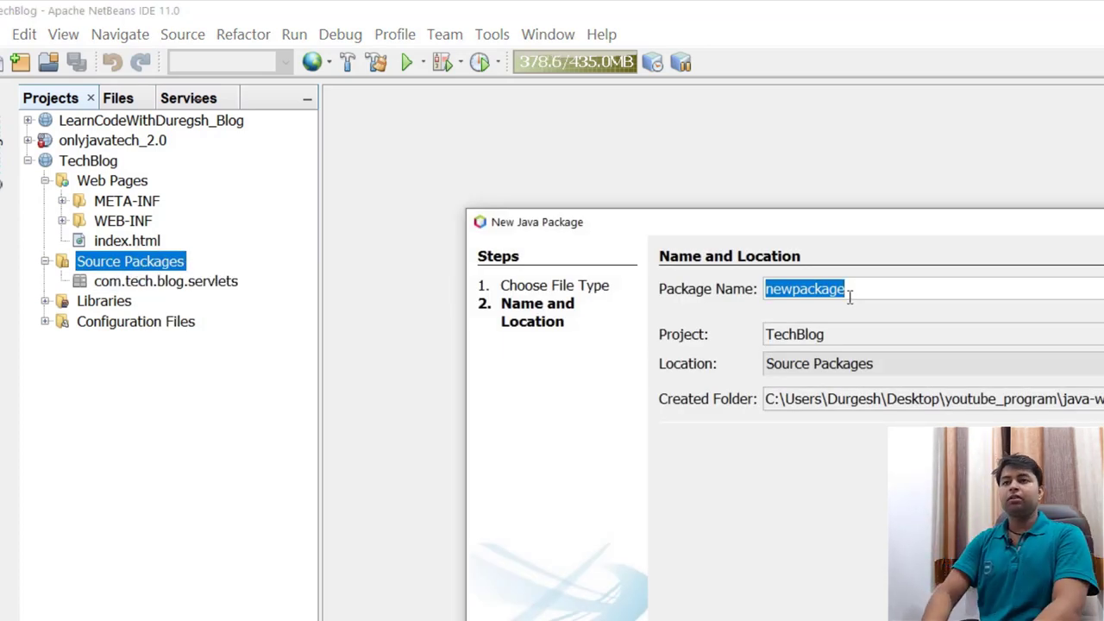
{"action": "type", "text": "com.tyr"}
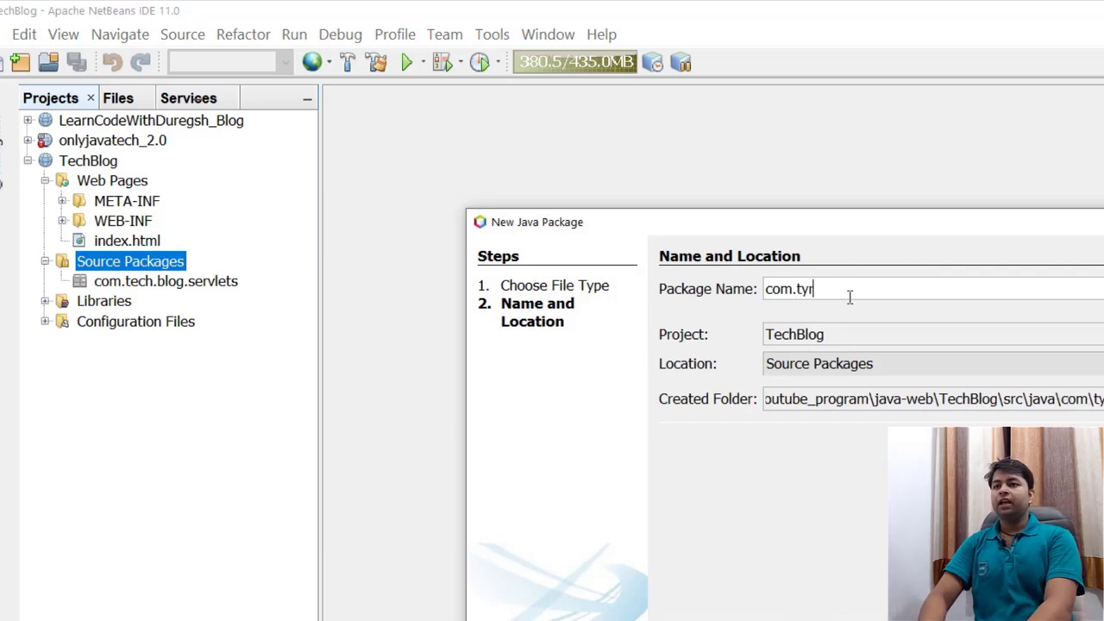
{"action": "key", "text": "BackSpace"}
{"action": "type", "text": "rh"}
{"action": "key", "text": "BackSpace"}
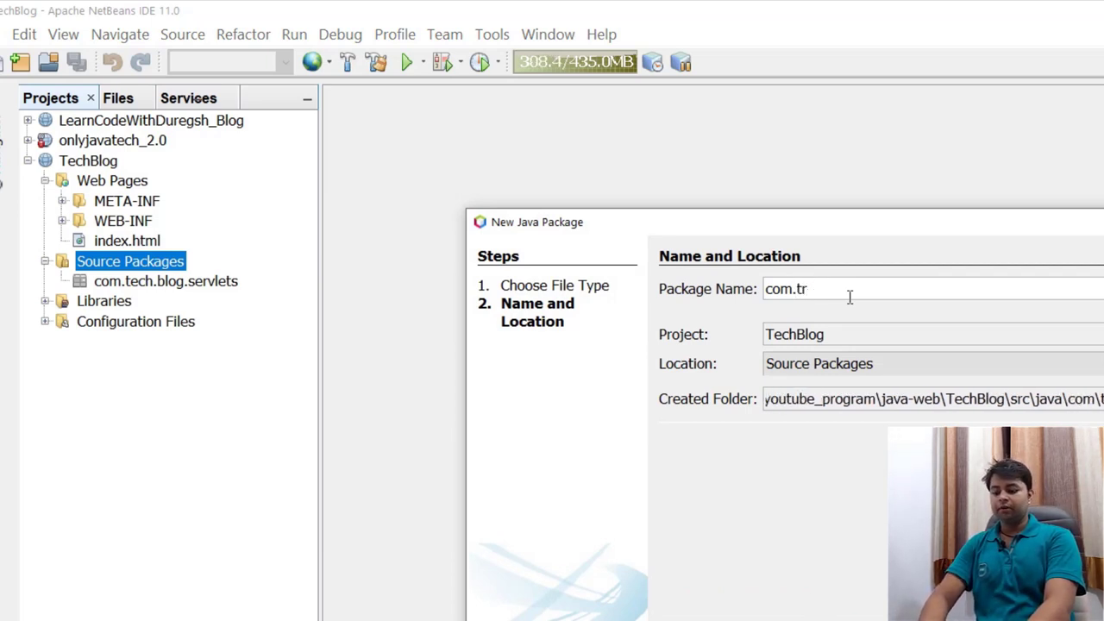
{"action": "type", "text": "ech."}
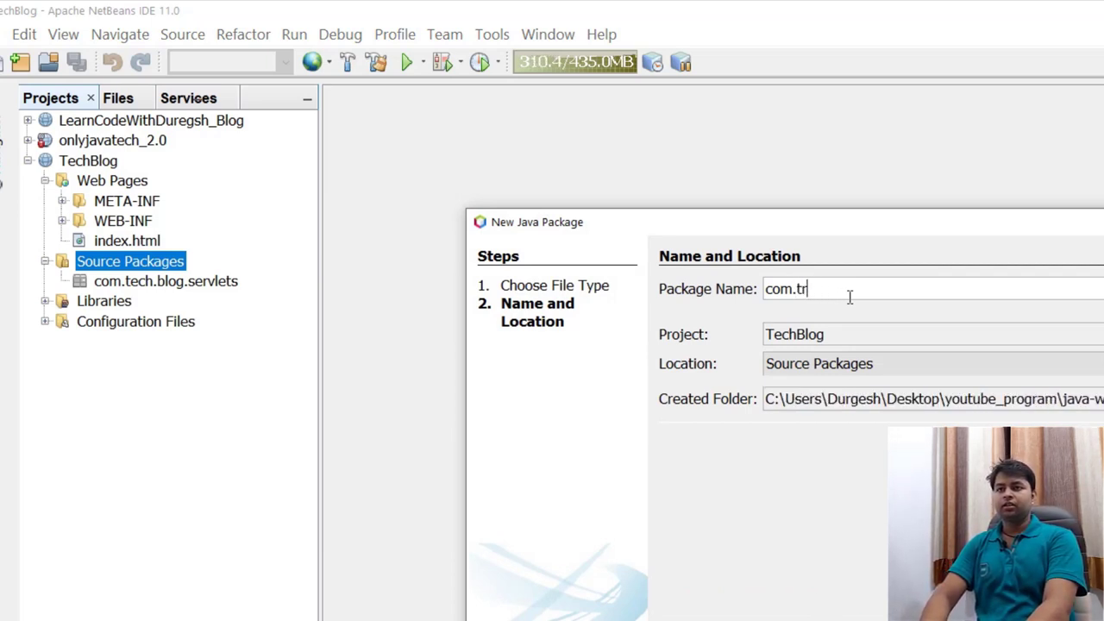
{"action": "key", "text": "BackSpace"}
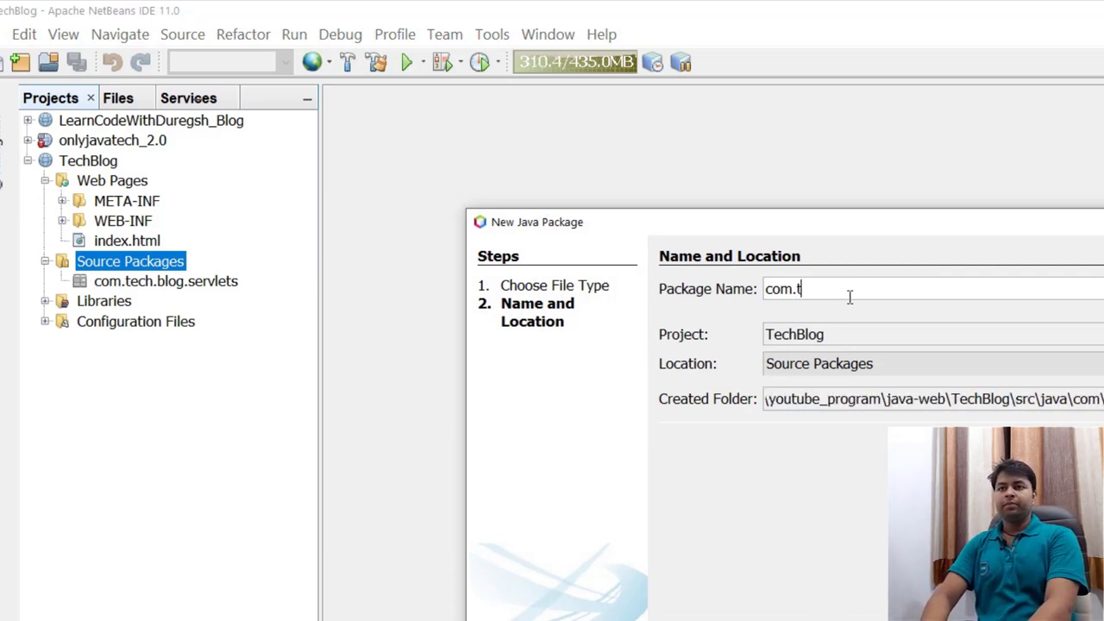
{"action": "type", "text": "ech.bl"}
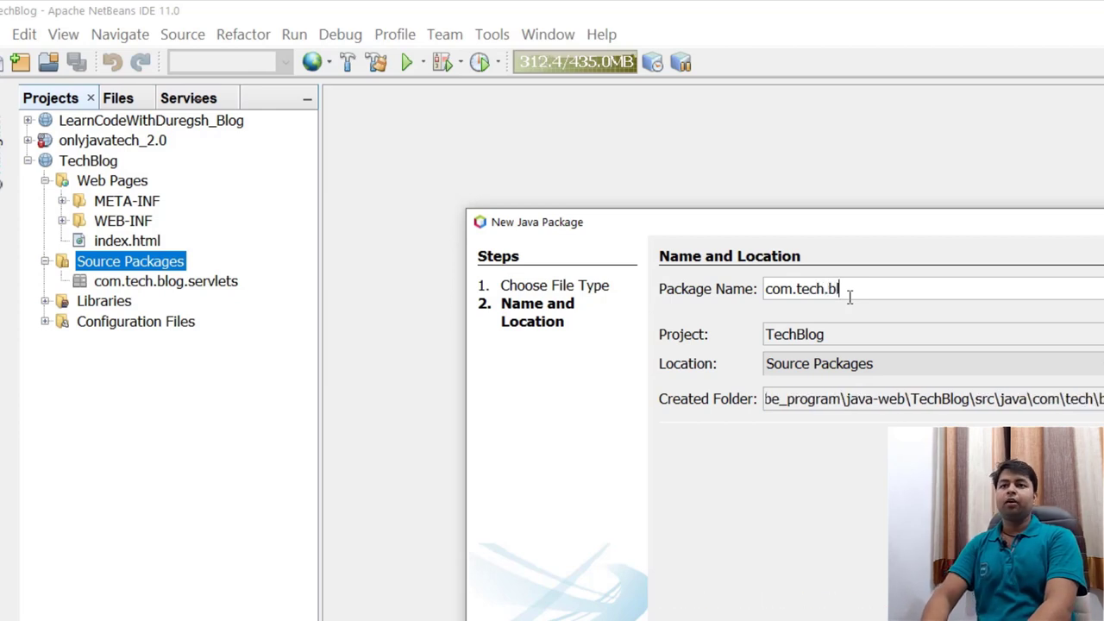
{"action": "type", "text": "og.helper"}
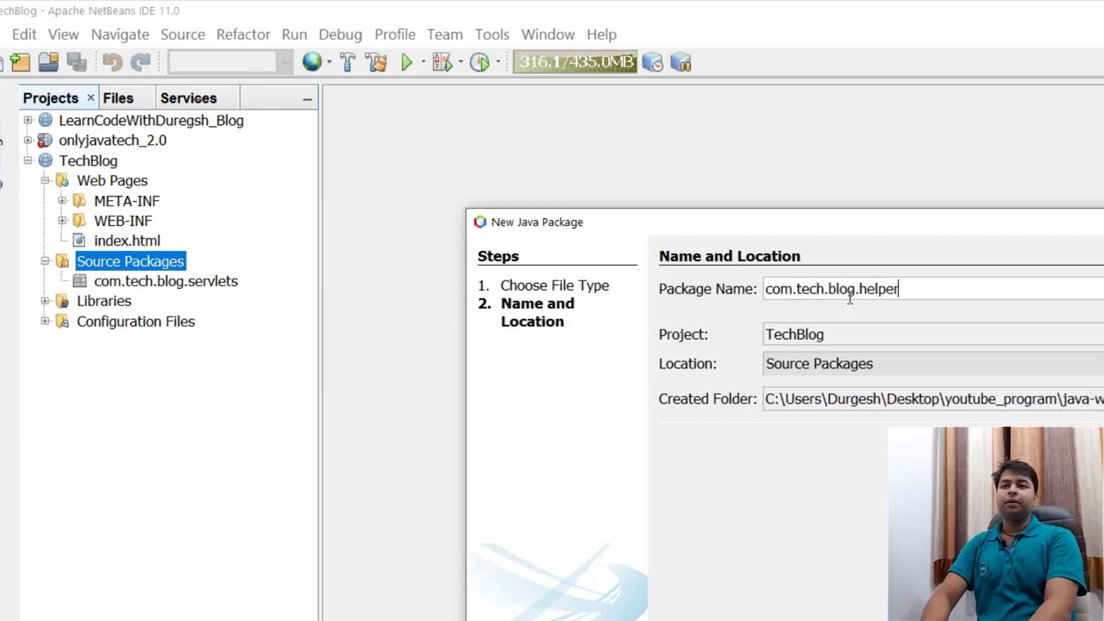
{"action": "key", "text": "Return"}
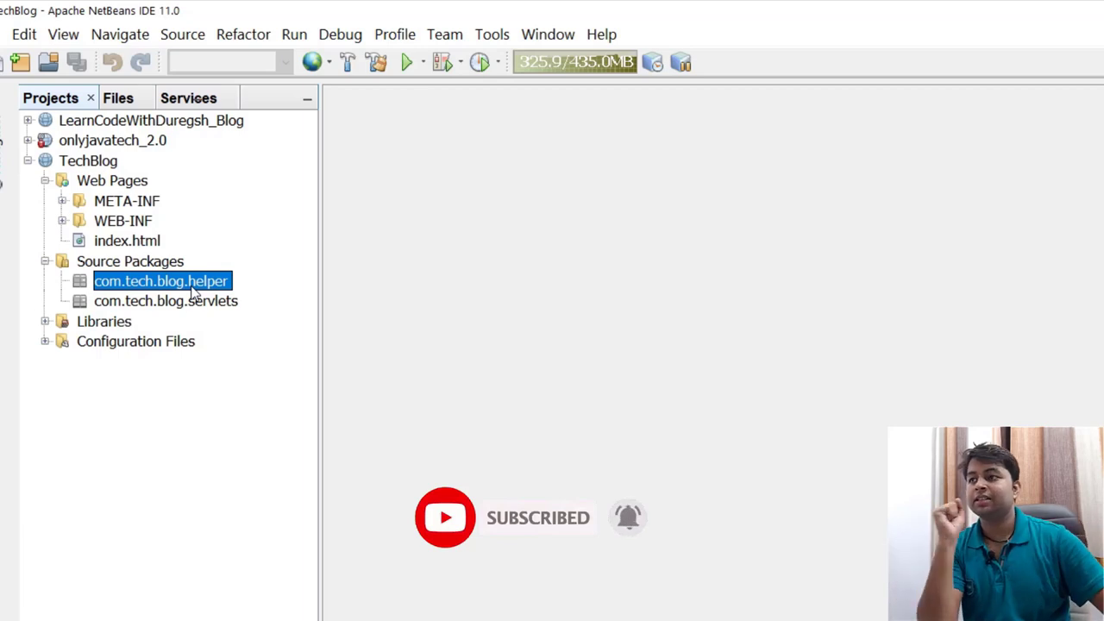
Step: Add a Java package named com.tech.blog.dao to TechBlog's Source Packages
{"action": "left_click", "coordinate": [166, 262]}
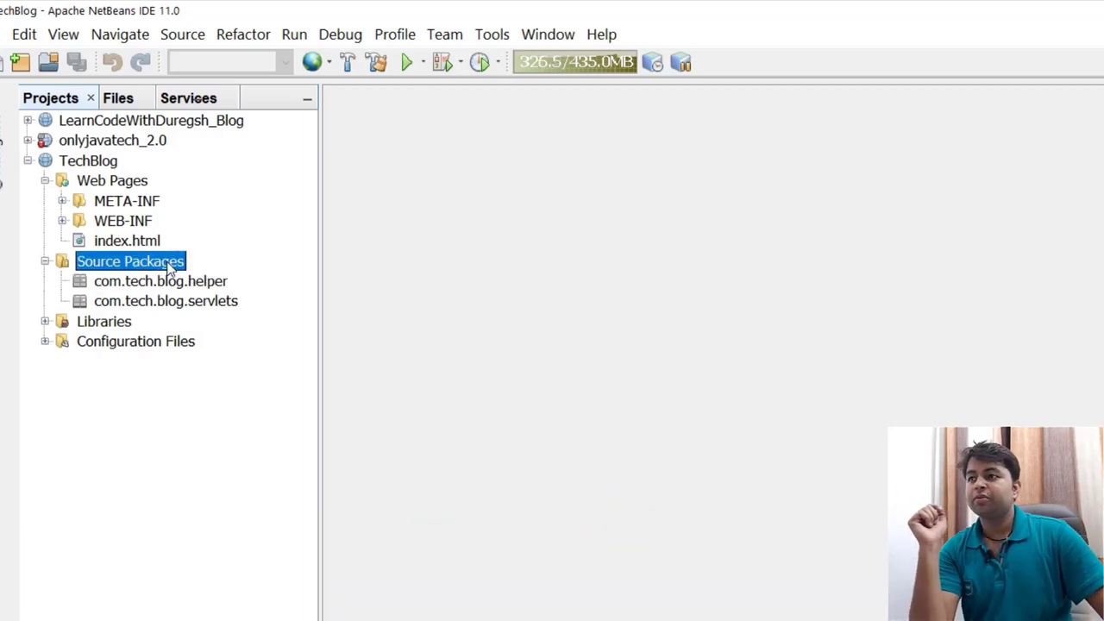
{"action": "right_click", "coordinate": [170, 268]}
{"action": "mouse_move", "coordinate": [217, 280]}
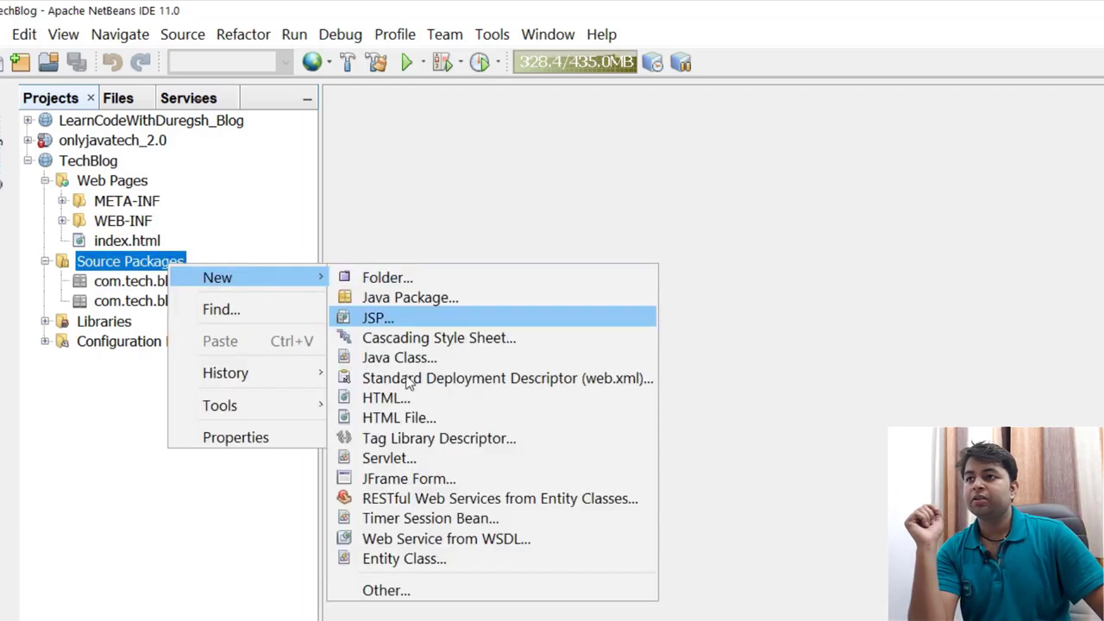
{"action": "left_click", "coordinate": [408, 307]}
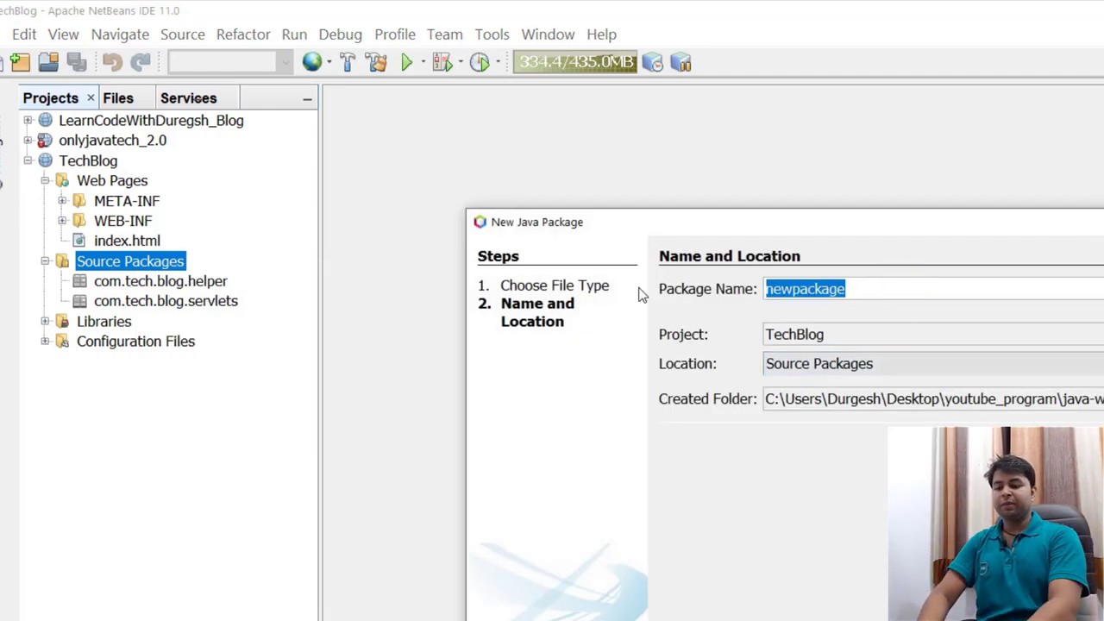
{"action": "type", "text": "com"}
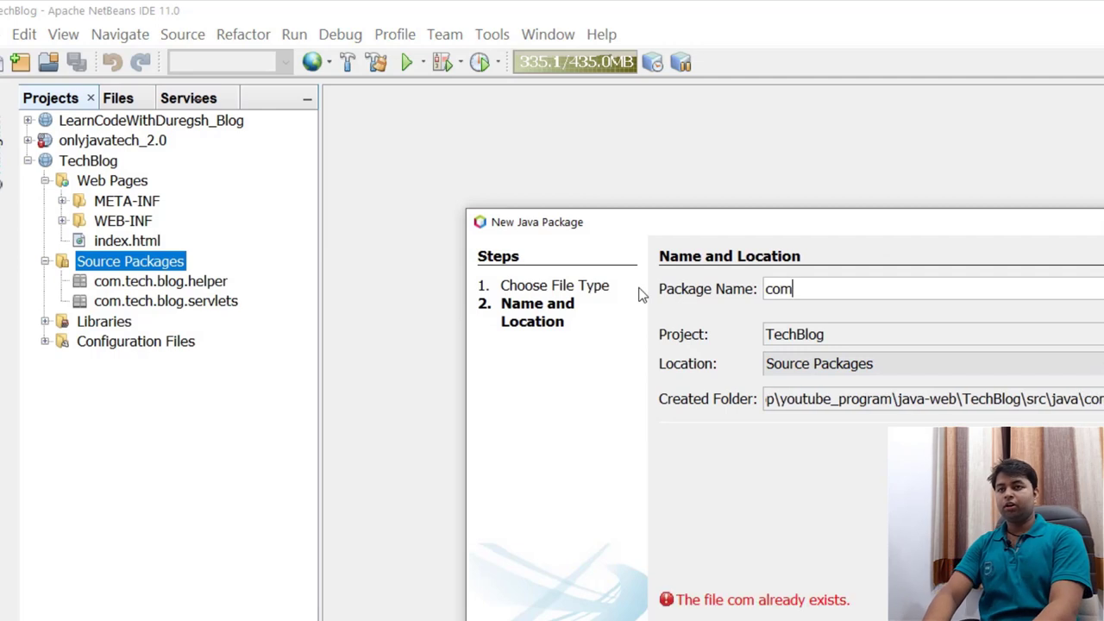
{"action": "type", "text": ".tech.b"}
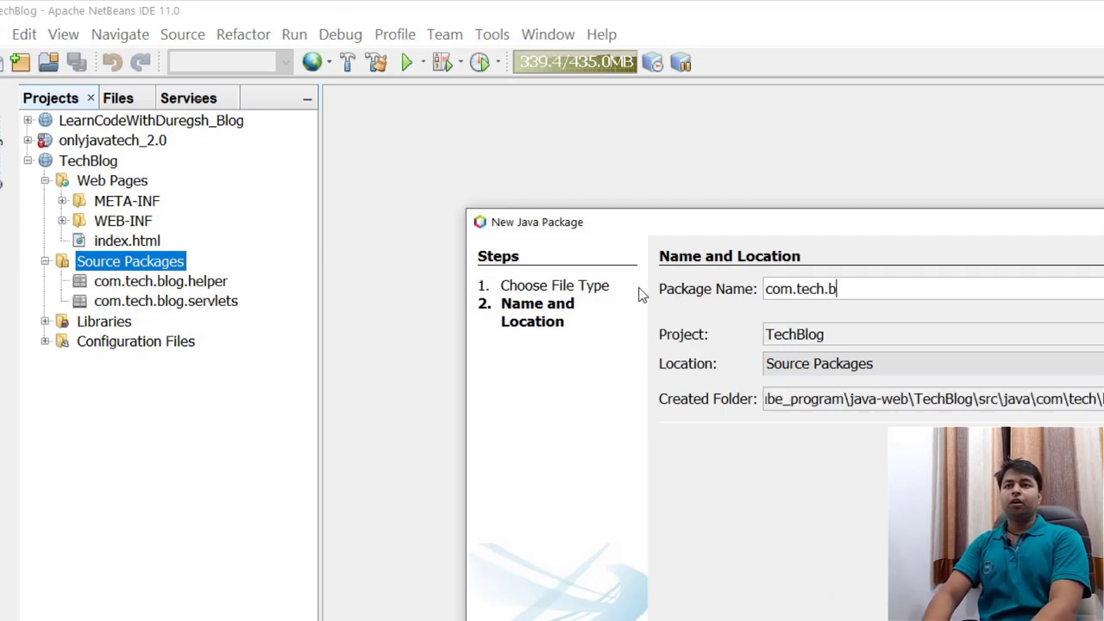
{"action": "type", "text": "log.da"}
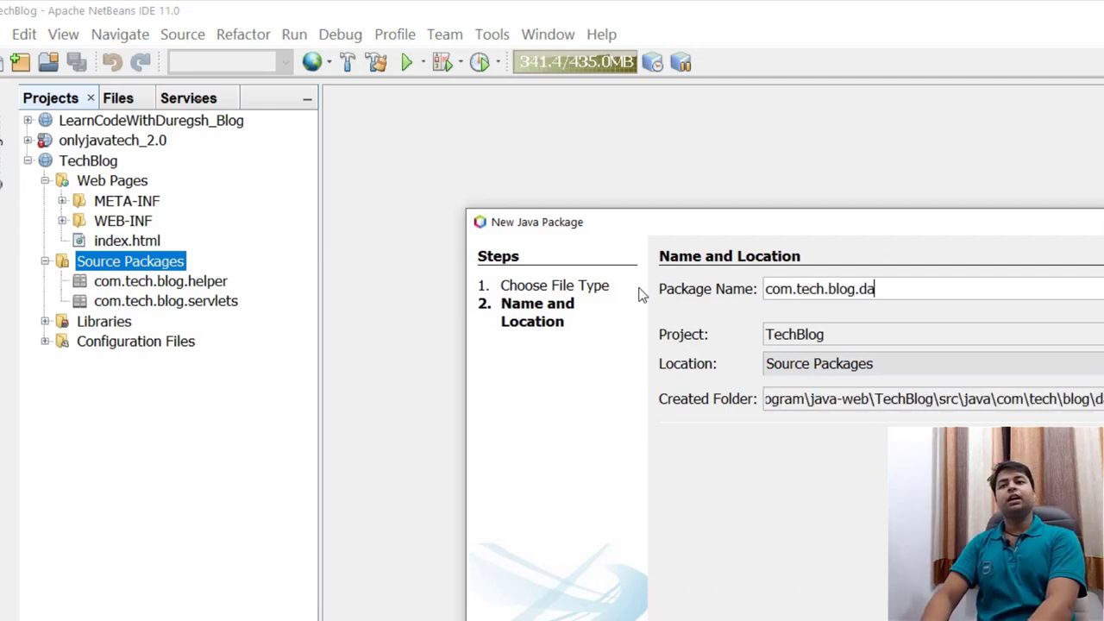
{"action": "type", "text": "o"}
{"action": "key", "text": "Return"}
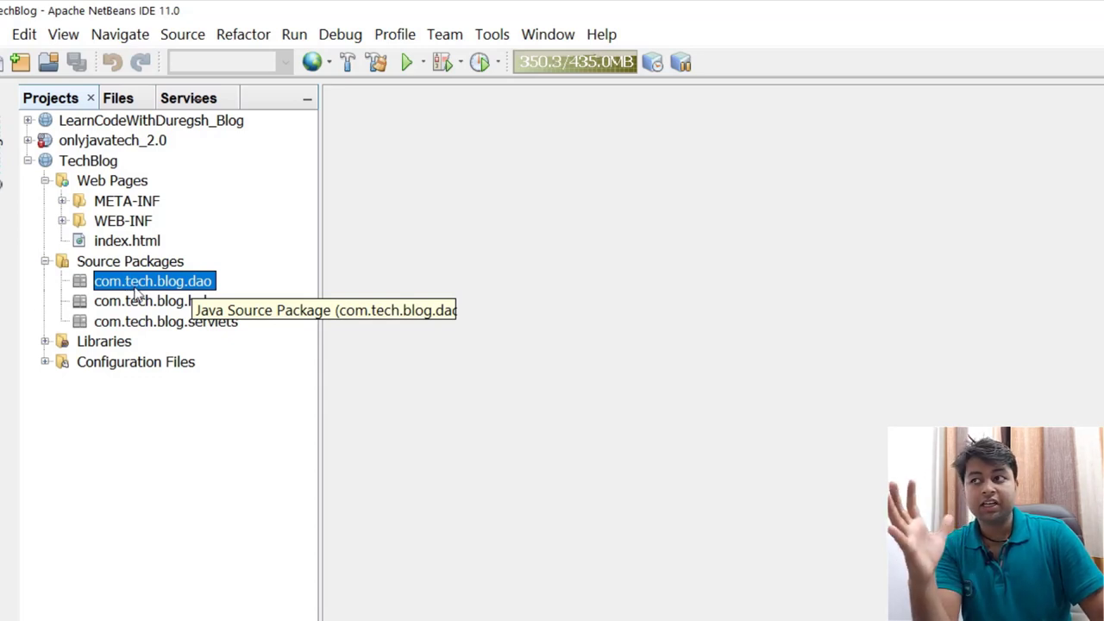
{"action": "left_click", "coordinate": [178, 281]}
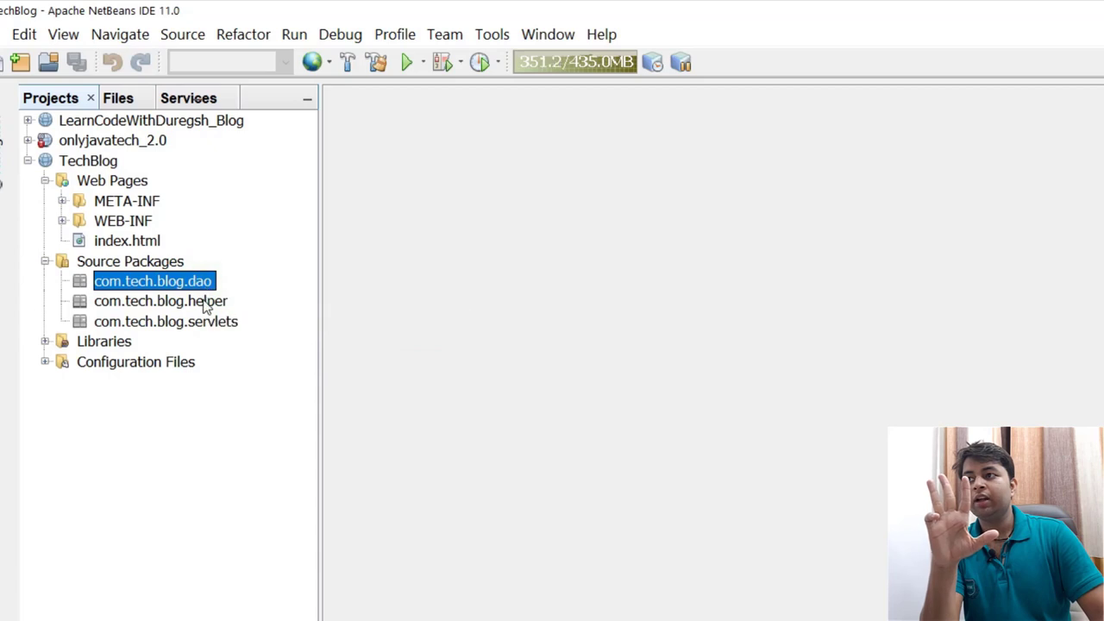
Step: Add a Java package named com.tech.blog.entities to TechBlog's Source Packages
{"action": "left_click", "coordinate": [207, 301]}
{"action": "left_click", "coordinate": [212, 324]}
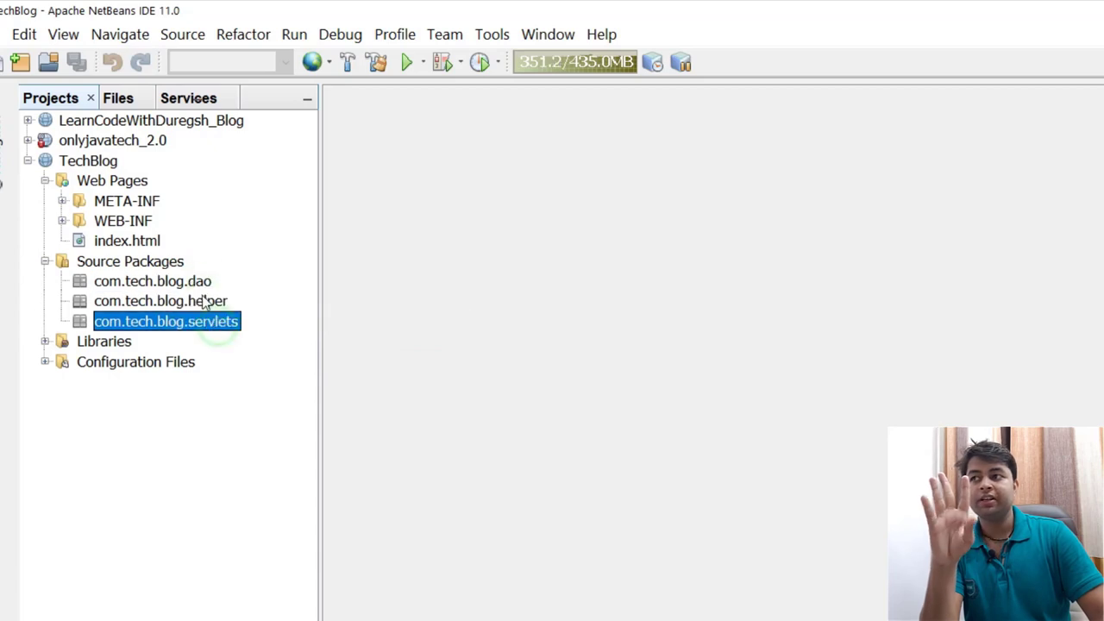
{"action": "left_click", "coordinate": [134, 263]}
{"action": "right_click", "coordinate": [134, 268]}
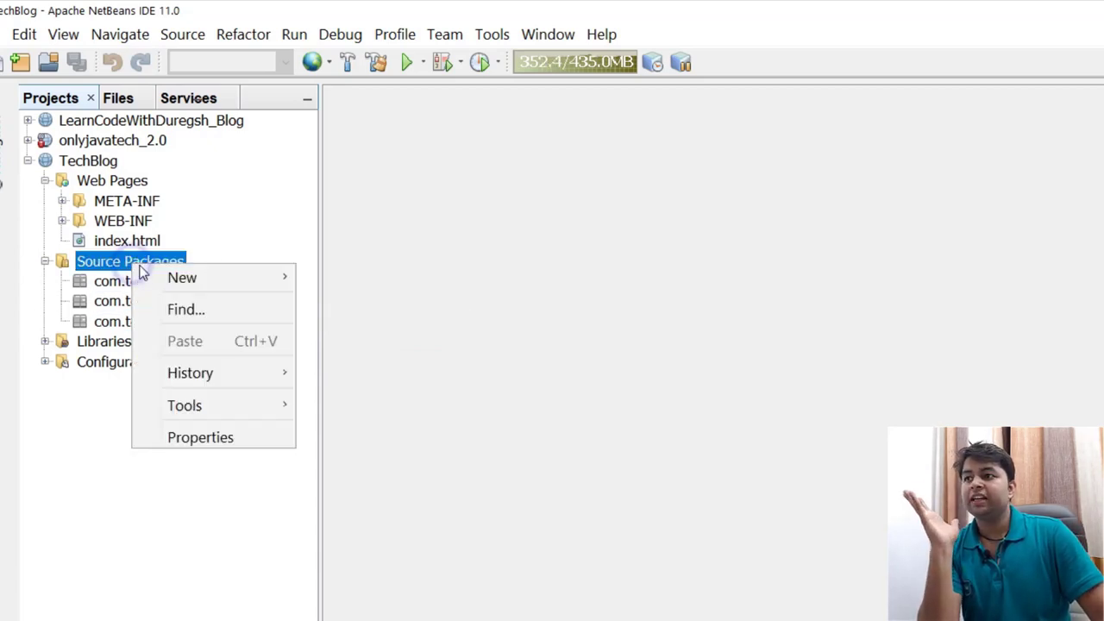
{"action": "mouse_move", "coordinate": [207, 276]}
{"action": "left_click", "coordinate": [357, 296]}
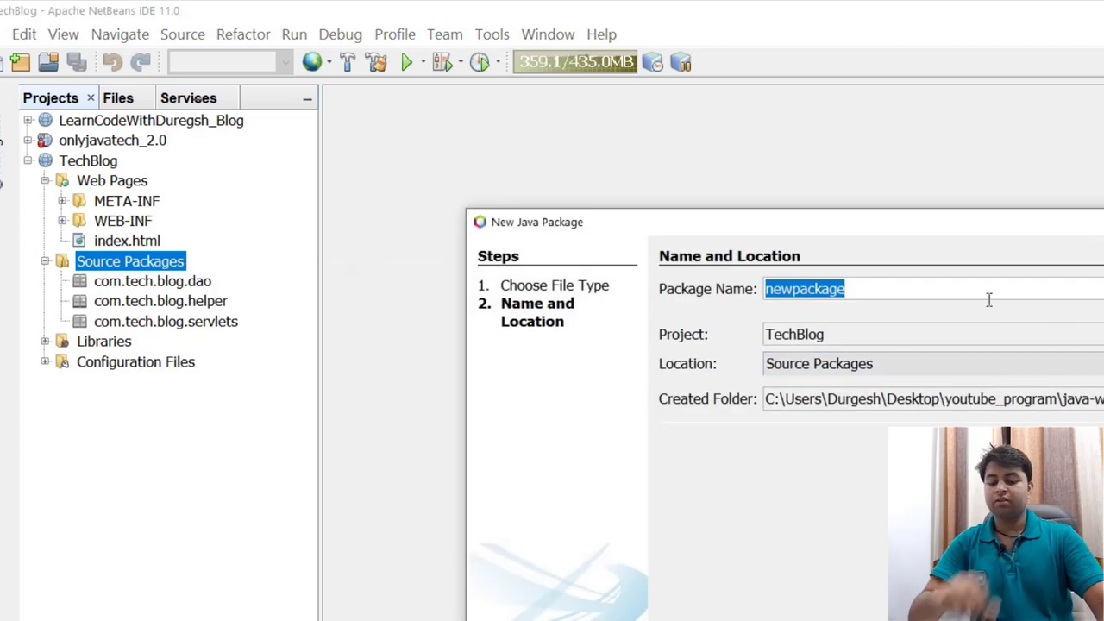
{"action": "key", "text": "BackSpace"}
{"action": "type", "text": "com.te"}
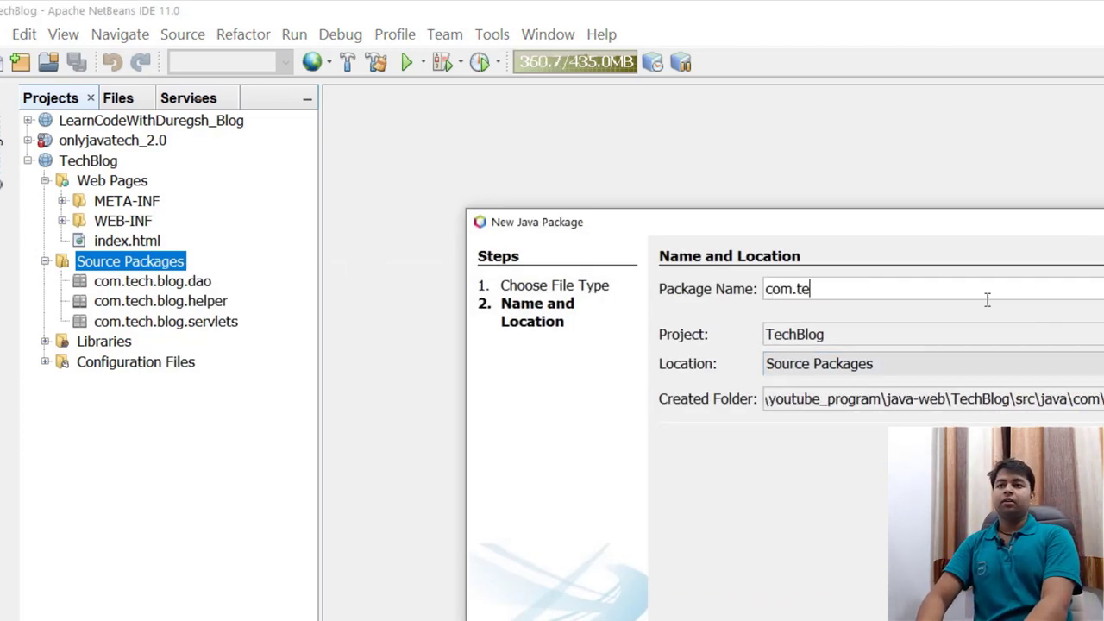
{"action": "type", "text": "ch.blog"}
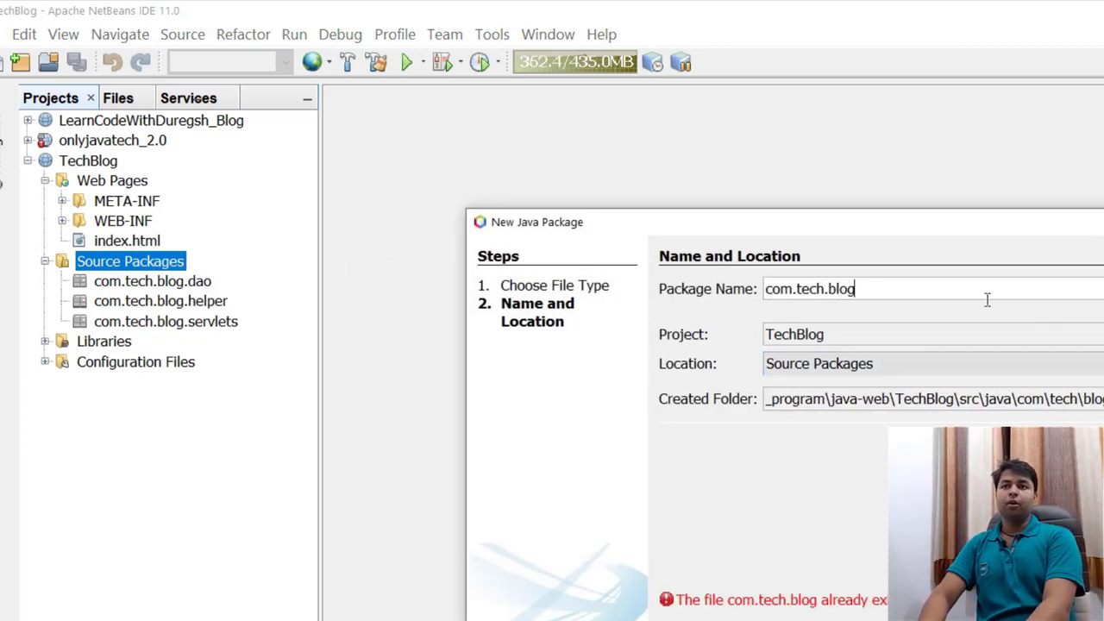
{"action": "type", "text": ".entities"}
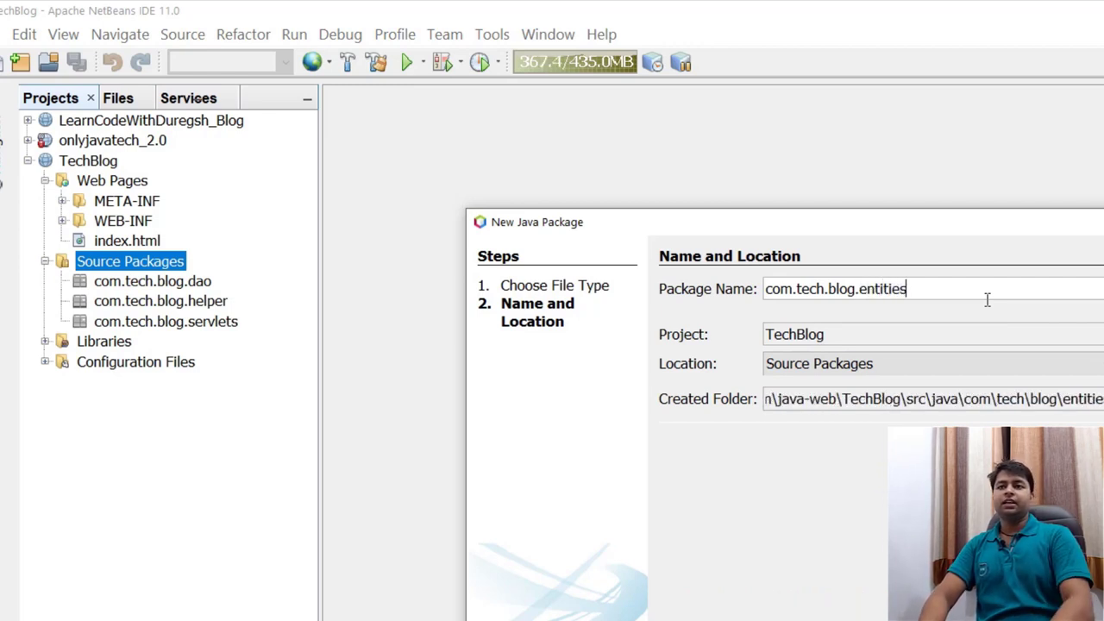
{"action": "key", "text": "Return"}
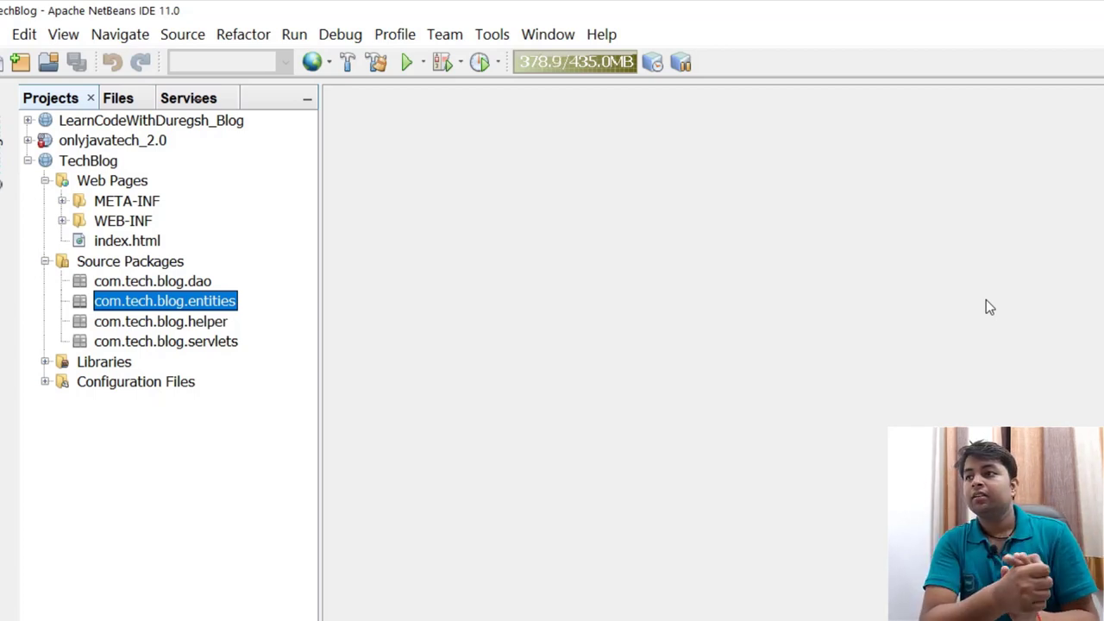
{"action": "left_click", "coordinate": [131, 282]}
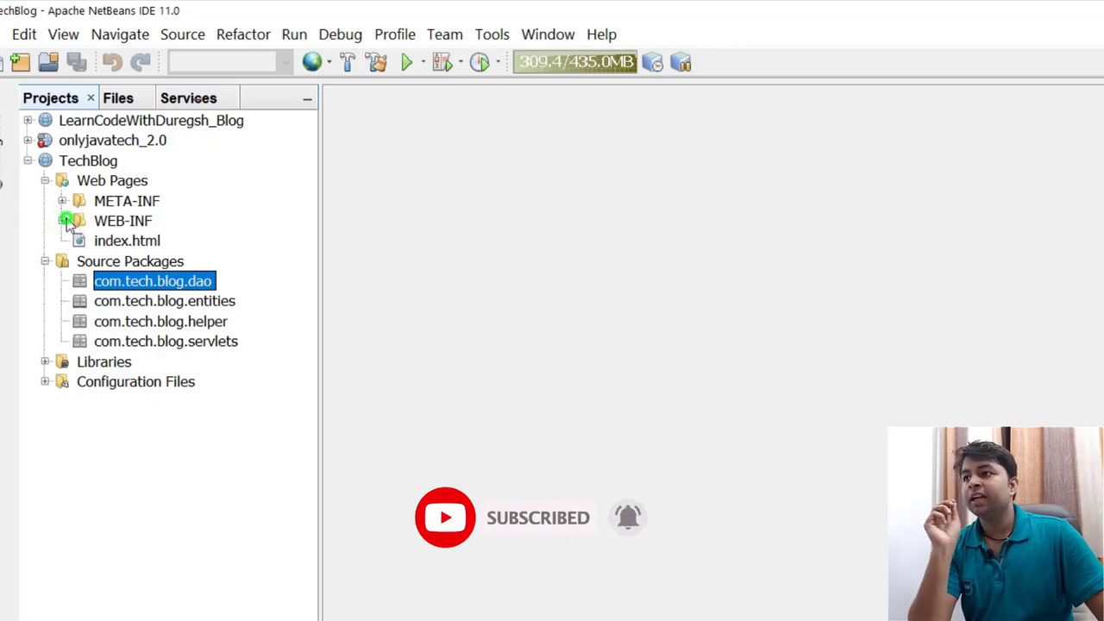
Step: Create a Standard Deployment Descriptor (web.xml) in the WEB-INF folder, finding its file type with the filter "web."
{"action": "left_click", "coordinate": [138, 223]}
{"action": "right_click", "coordinate": [138, 222]}
{"action": "mouse_move", "coordinate": [188, 235]}
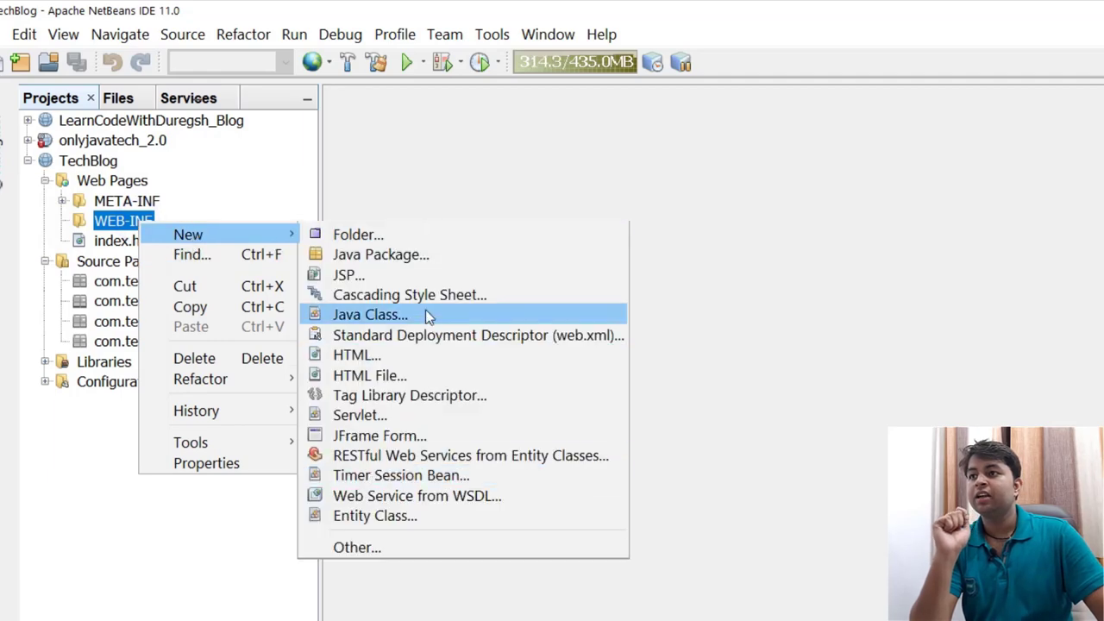
{"action": "left_click", "coordinate": [392, 545]}
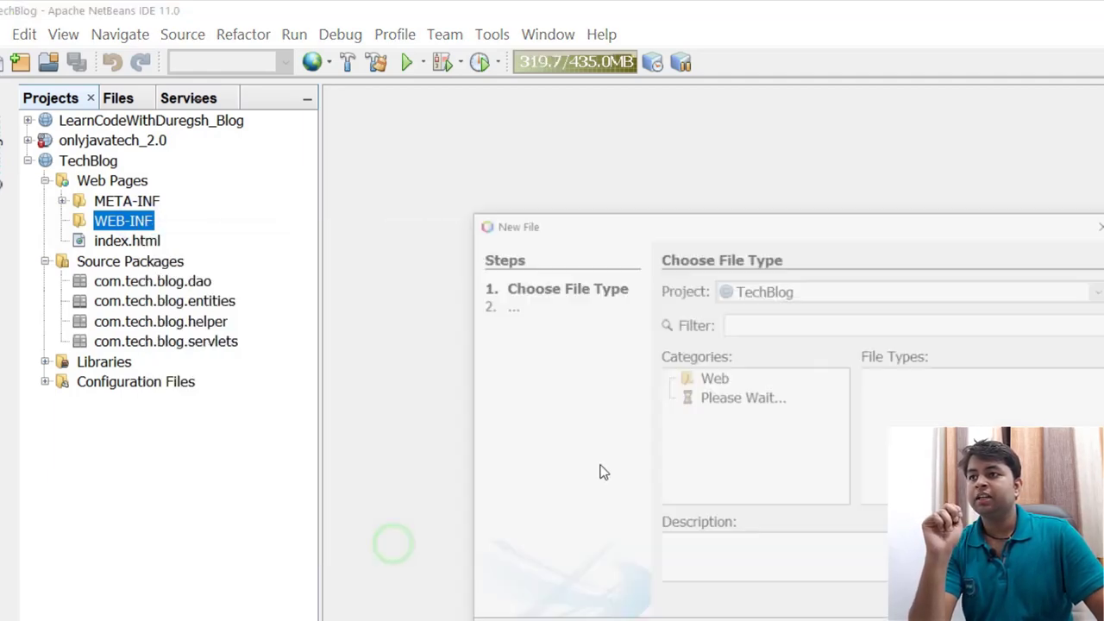
{"action": "left_click", "coordinate": [794, 319]}
{"action": "type", "text": "wevb"}
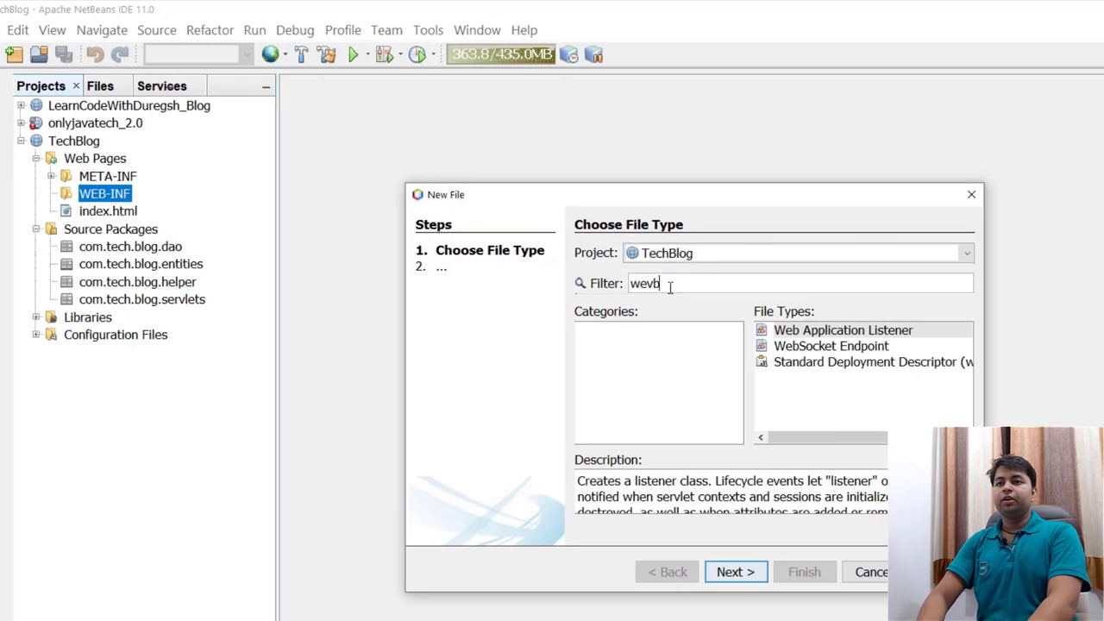
{"action": "key", "text": "BackSpace"}
{"action": "key", "text": "BackSpace"}
{"action": "type", "text": "b."}
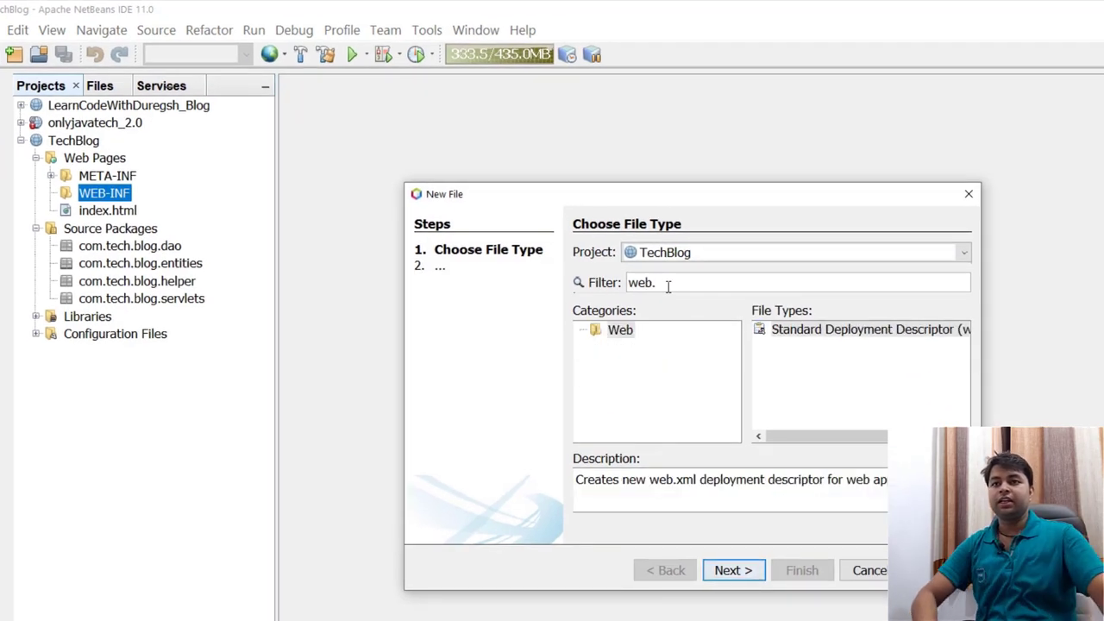
{"action": "left_click", "coordinate": [850, 330]}
{"action": "left_click", "coordinate": [733, 570]}
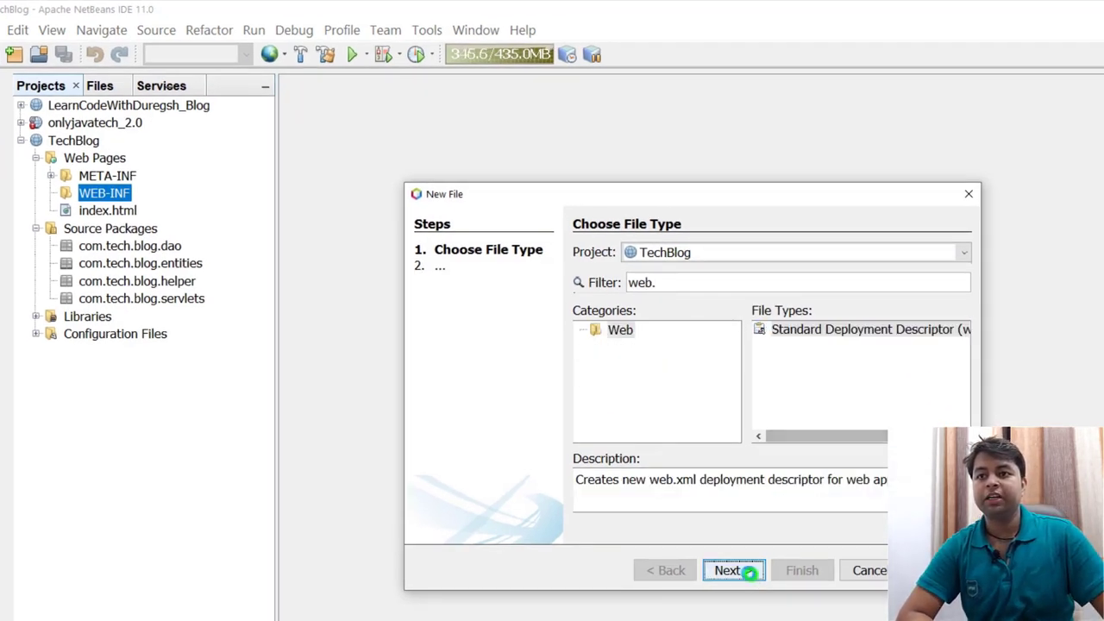
{"action": "left_click", "coordinate": [877, 570]}
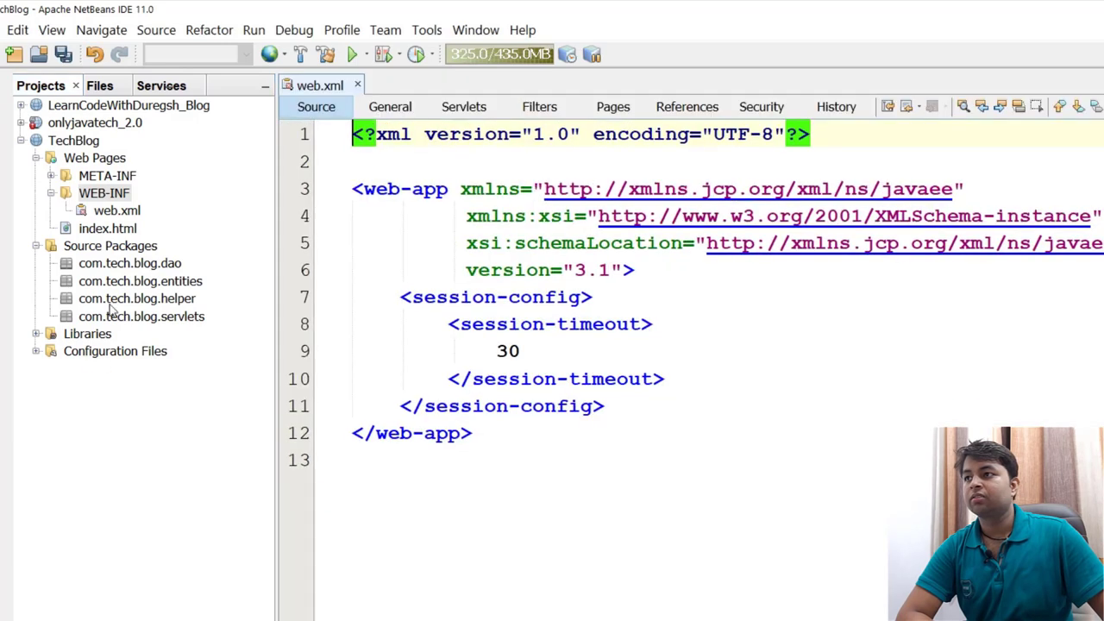
Step: Close the web.xml file, collapse WEB-INF and open index.html from Web Pages
{"action": "left_click", "coordinate": [118, 212]}
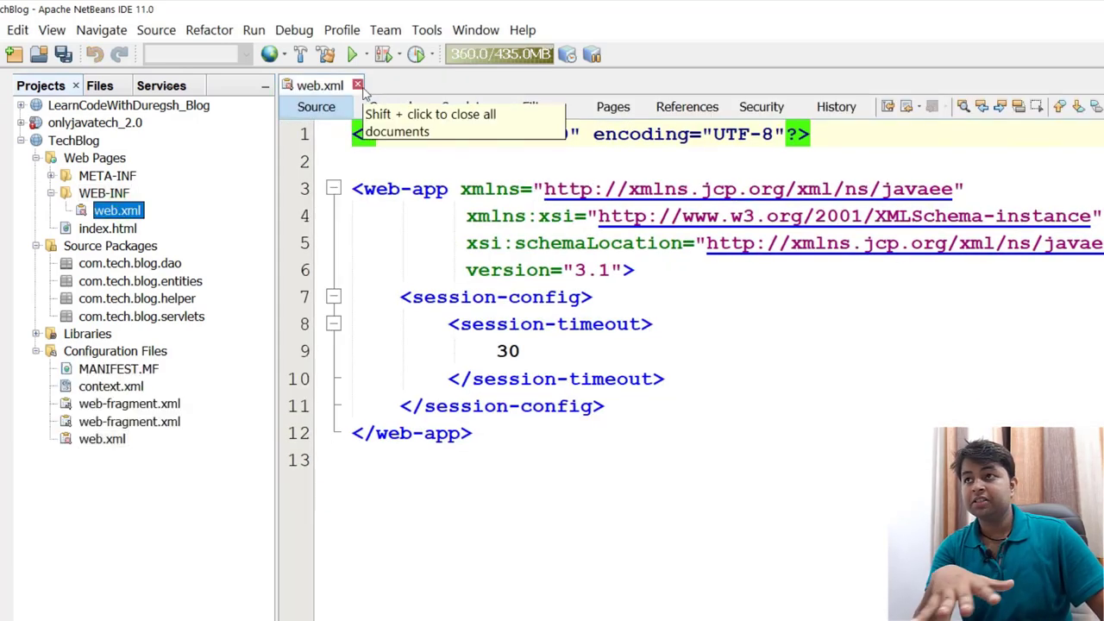
{"action": "left_click", "coordinate": [357, 85]}
{"action": "left_click", "coordinate": [627, 437]}
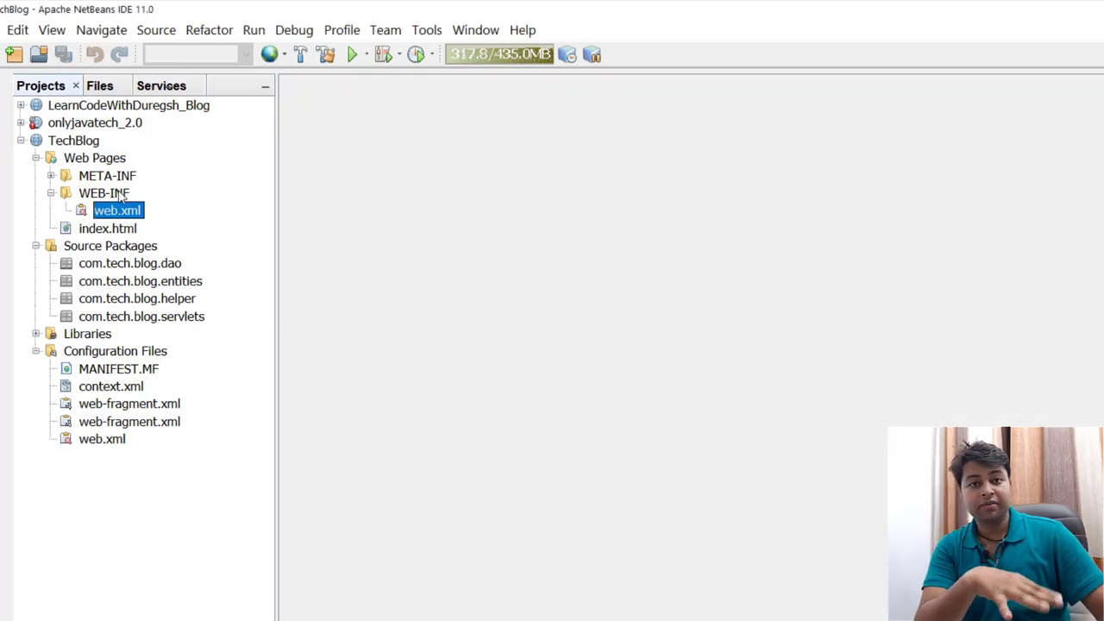
{"action": "left_click", "coordinate": [51, 192]}
{"action": "double_click", "coordinate": [121, 212]}
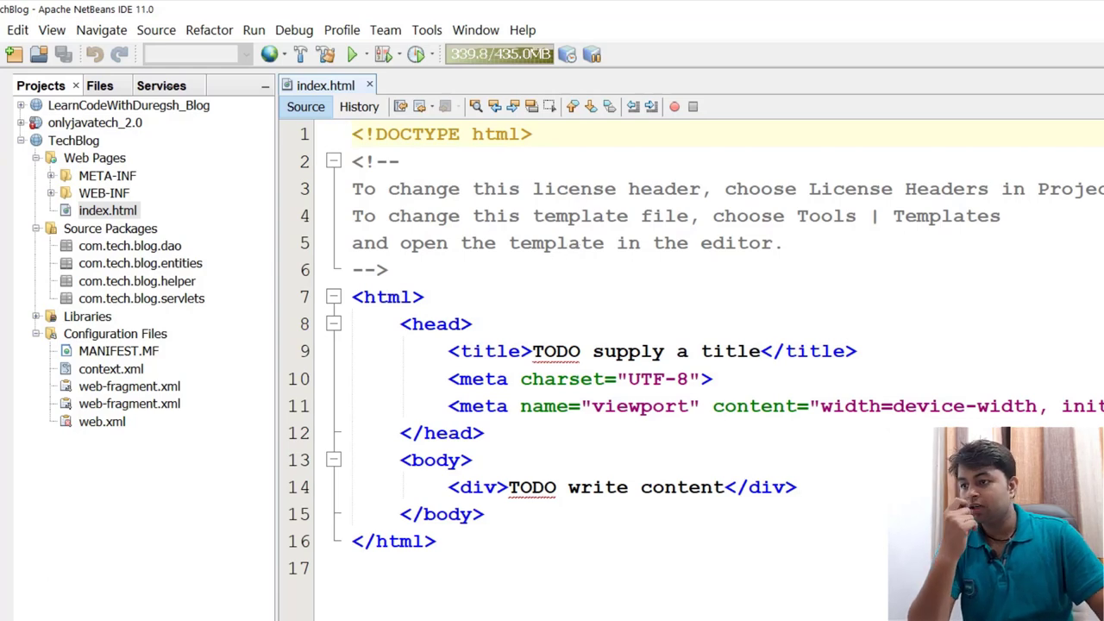
Step: Switch to the Chrome browser and load google.com in place of the W3Schools CSS Gradients page
{"action": "key", "text": "alt+Tab"}
{"action": "left_click", "coordinate": [457, 10]}
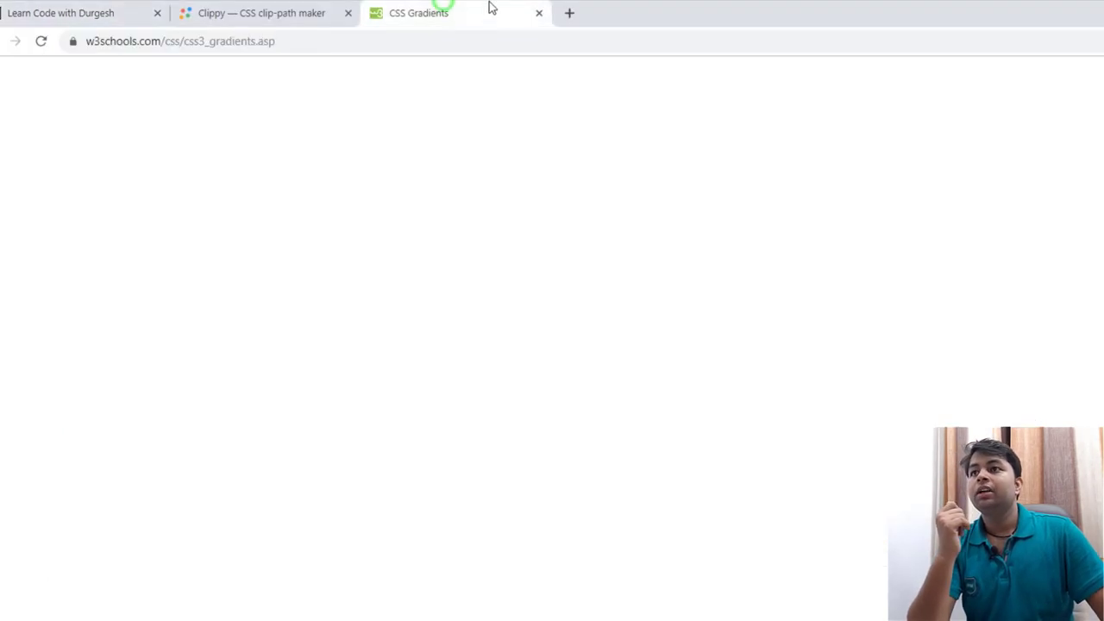
{"action": "left_click", "coordinate": [458, 38]}
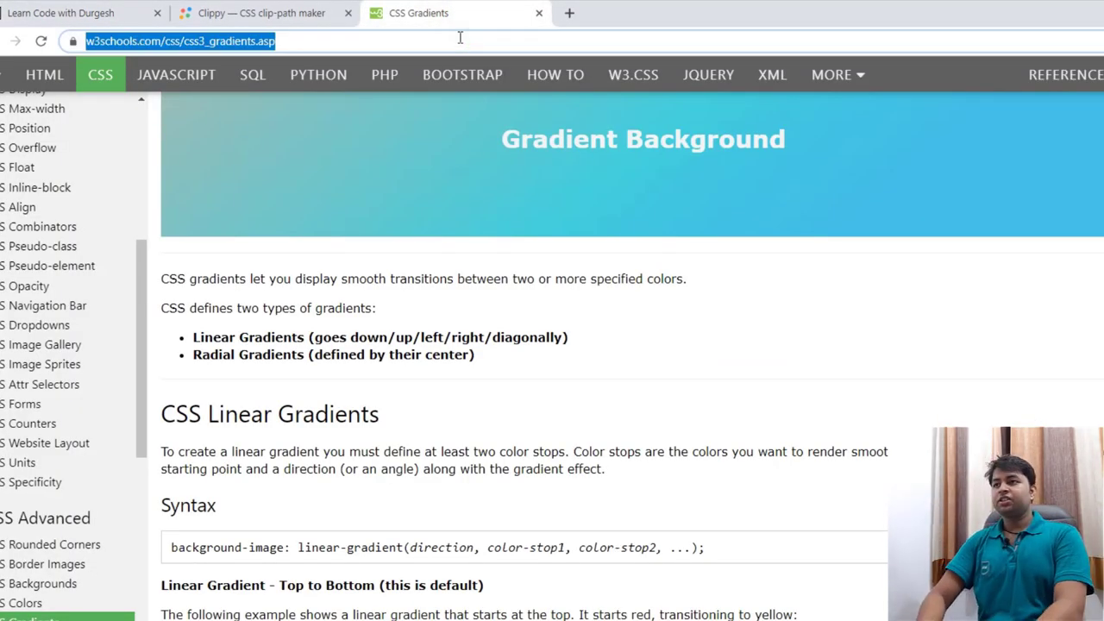
{"action": "key", "text": "BackSpace"}
{"action": "type", "text": "fgoo"}
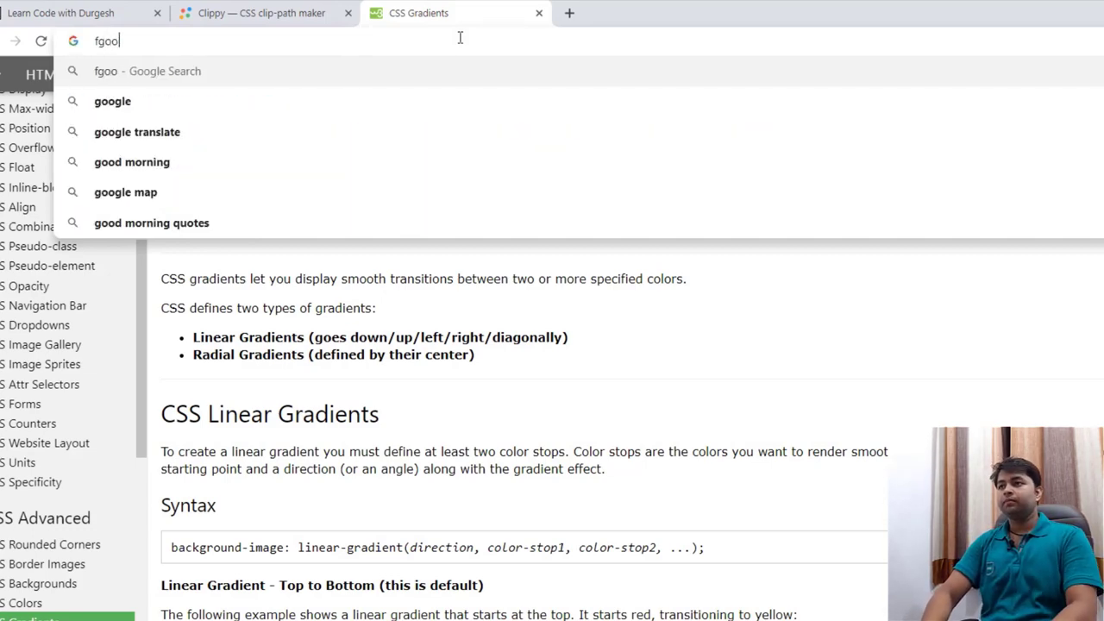
{"action": "key", "text": "BackSpace"}
{"action": "key", "text": "BackSpace"}
{"action": "key", "text": "BackSpace"}
{"action": "key", "text": "BackSpace"}
{"action": "type", "text": "goo"}
{"action": "key", "text": "Return"}
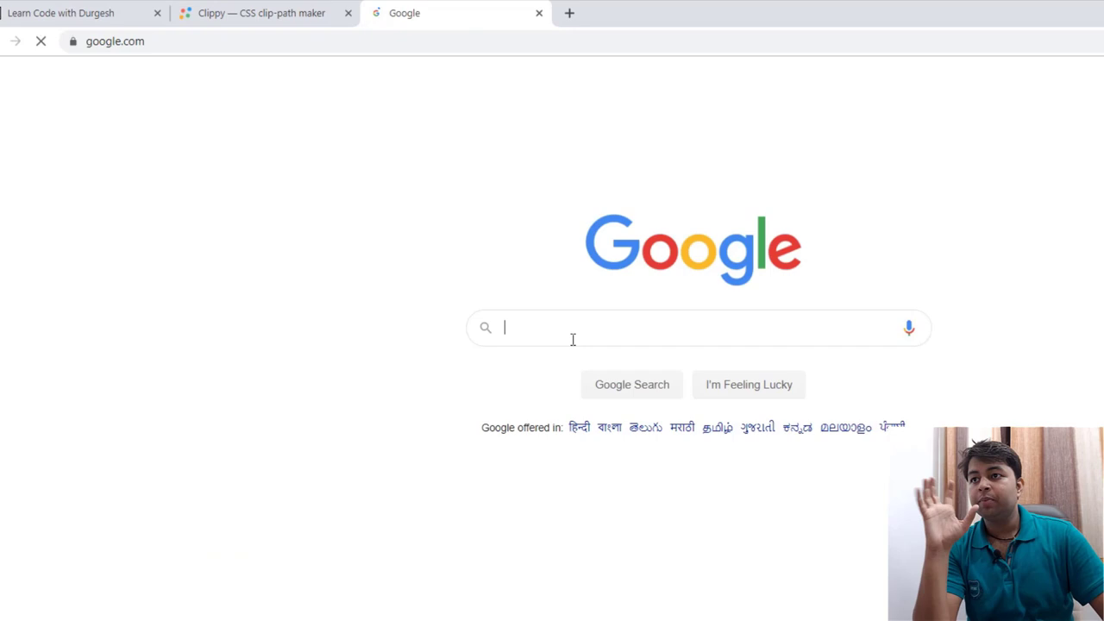
Step: Search Google for "bootstrap 4" and open the Introduction · Bootstrap documentation page
{"action": "left_click", "coordinate": [566, 325]}
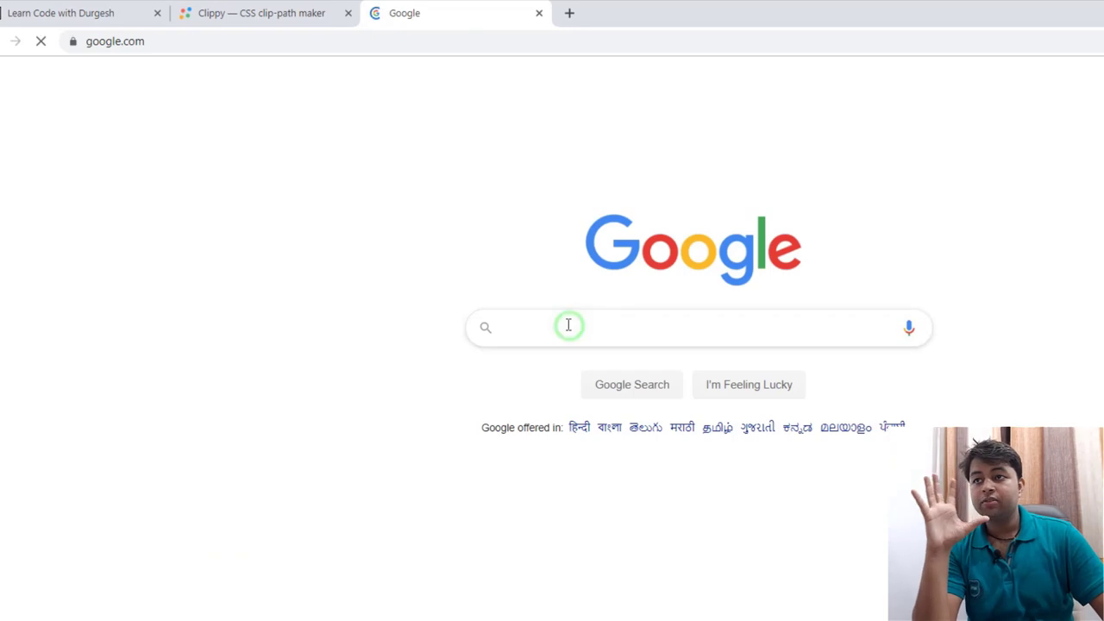
{"action": "type", "text": "boo"}
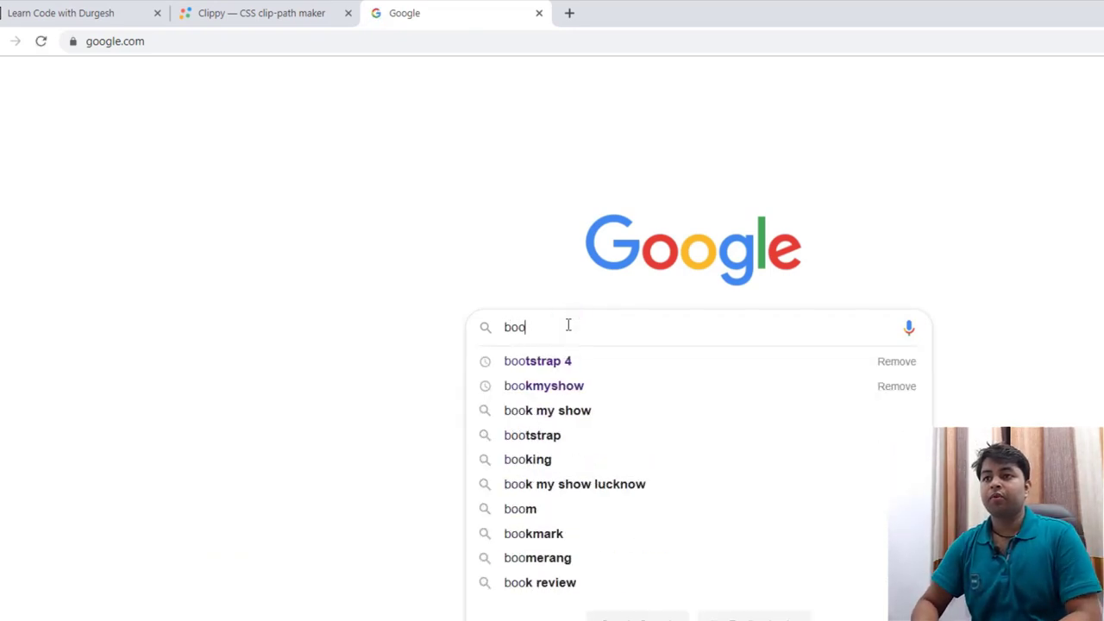
{"action": "key", "text": "Down"}
{"action": "key", "text": "Return"}
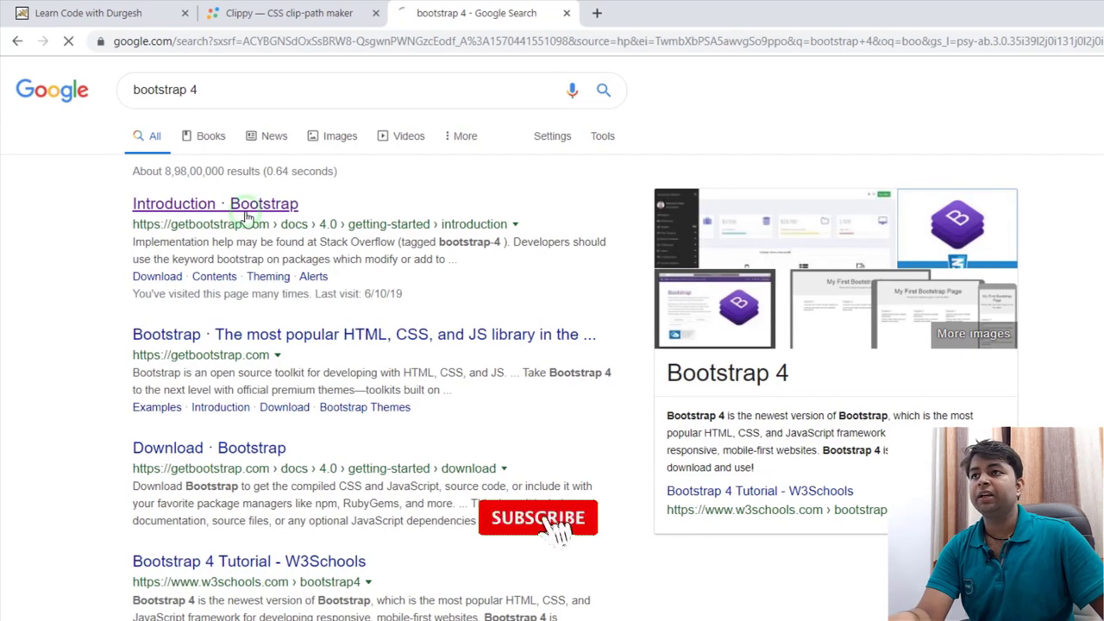
{"action": "left_click", "coordinate": [217, 212]}
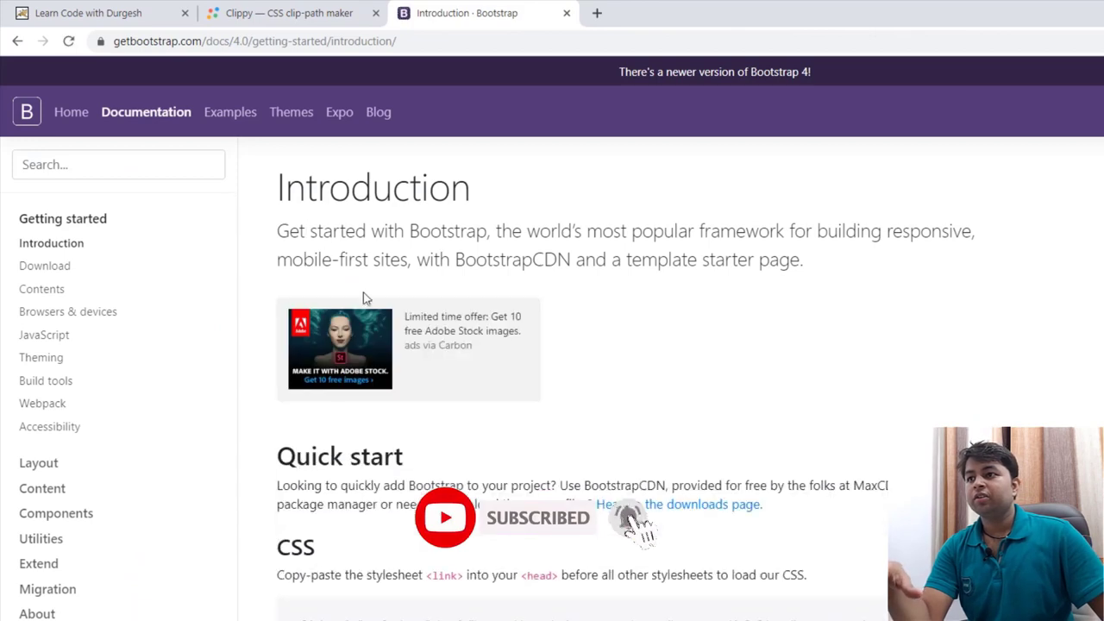
Step: Examine the Bootstrap Quick start section, including the CSS stylesheet link, the JS scripts and the starter template heading
{"action": "scroll", "coordinate": [290, 466], "scroll_direction": "down", "scroll_amount": 2}
{"action": "left_click_drag", "start_coordinate": [270, 289], "coordinate": [409, 289]}
{"action": "left_click", "coordinate": [408, 290]}
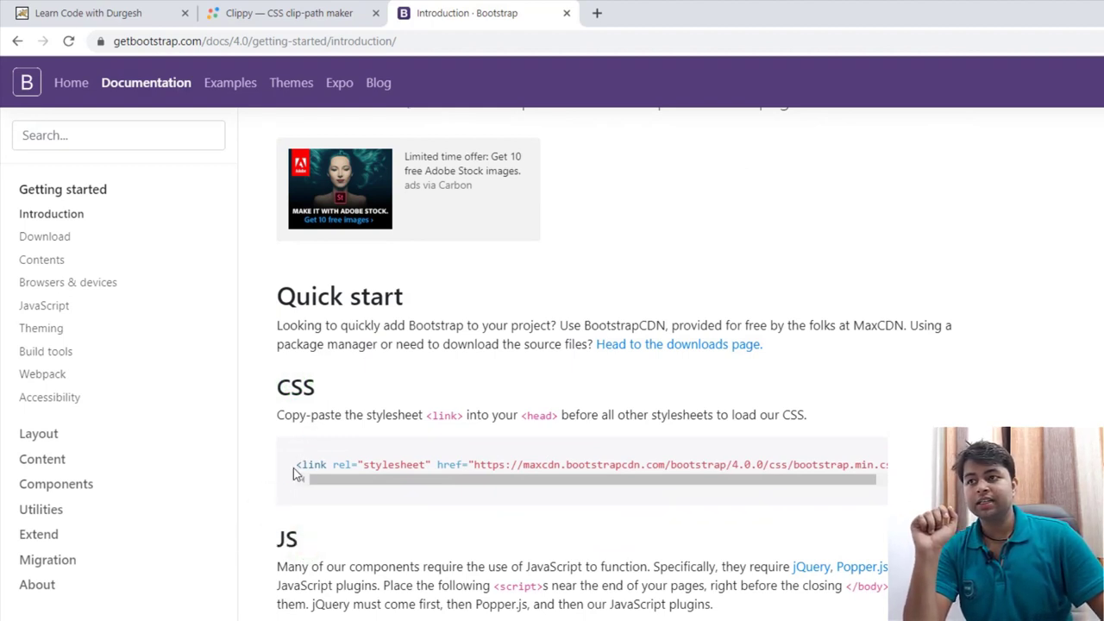
{"action": "left_click_drag", "start_coordinate": [301, 465], "coordinate": [417, 466]}
{"action": "scroll", "coordinate": [418, 466], "scroll_direction": "down", "scroll_amount": 3}
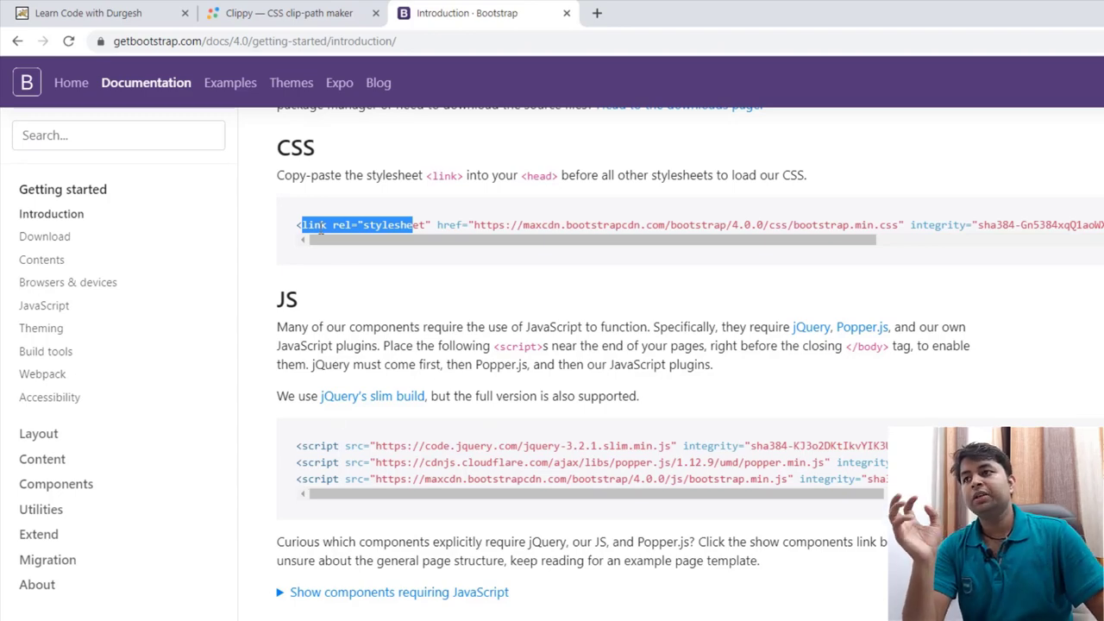
{"action": "scroll", "coordinate": [357, 319], "scroll_direction": "down", "scroll_amount": 3}
{"action": "scroll", "coordinate": [324, 250], "scroll_direction": "up", "scroll_amount": 8}
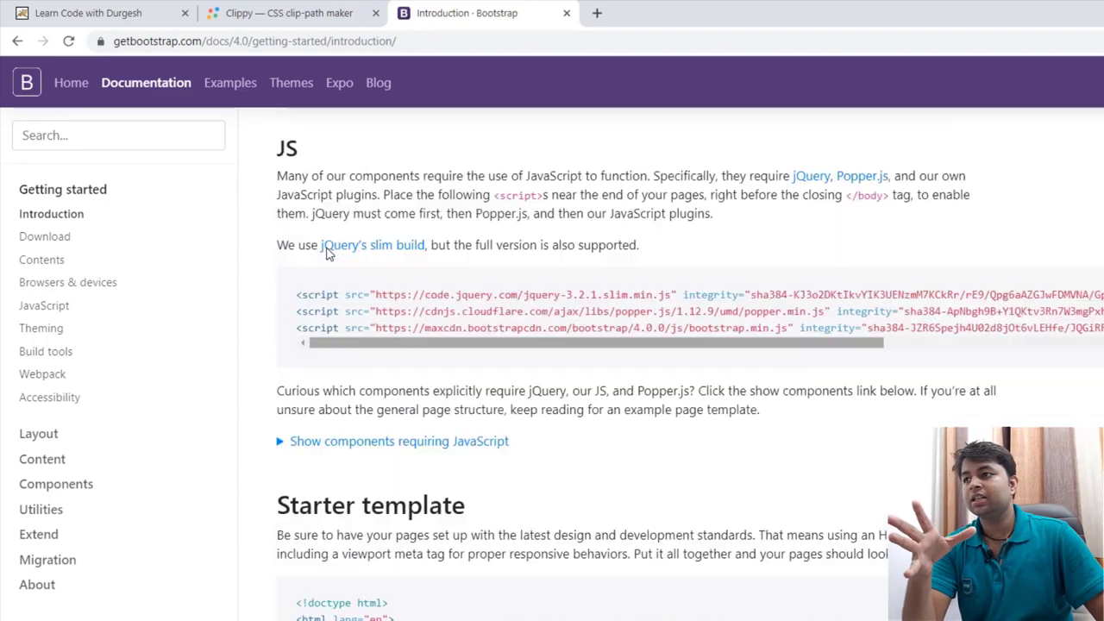
{"action": "scroll", "coordinate": [326, 251], "scroll_direction": "up", "scroll_amount": 2}
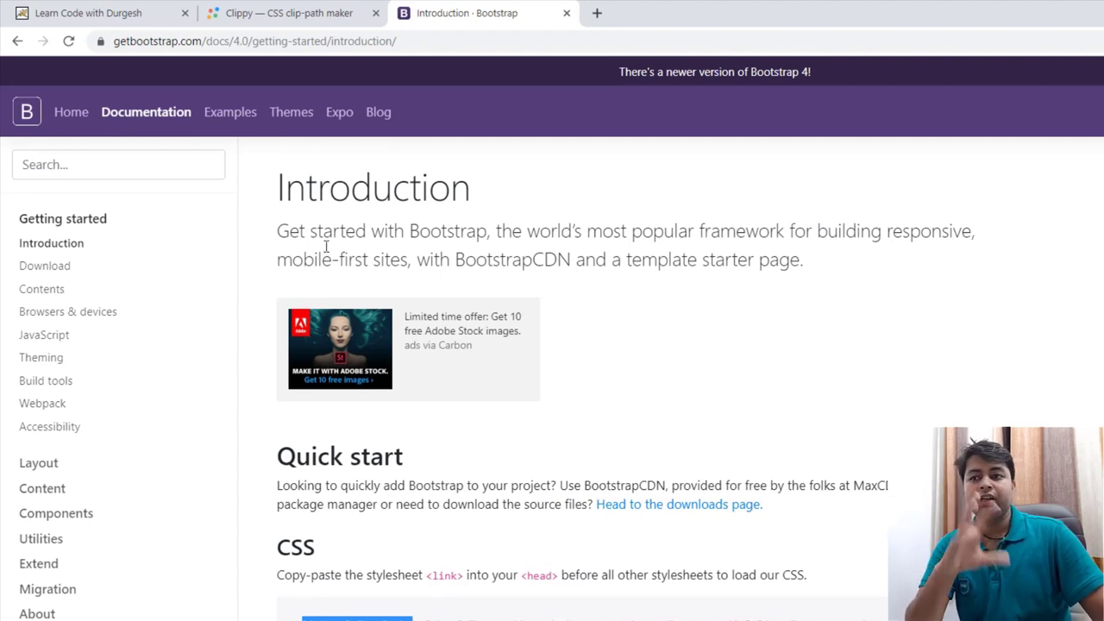
{"action": "scroll", "coordinate": [326, 246], "scroll_direction": "down", "scroll_amount": 2}
{"action": "left_click_drag", "start_coordinate": [295, 464], "coordinate": [406, 464]}
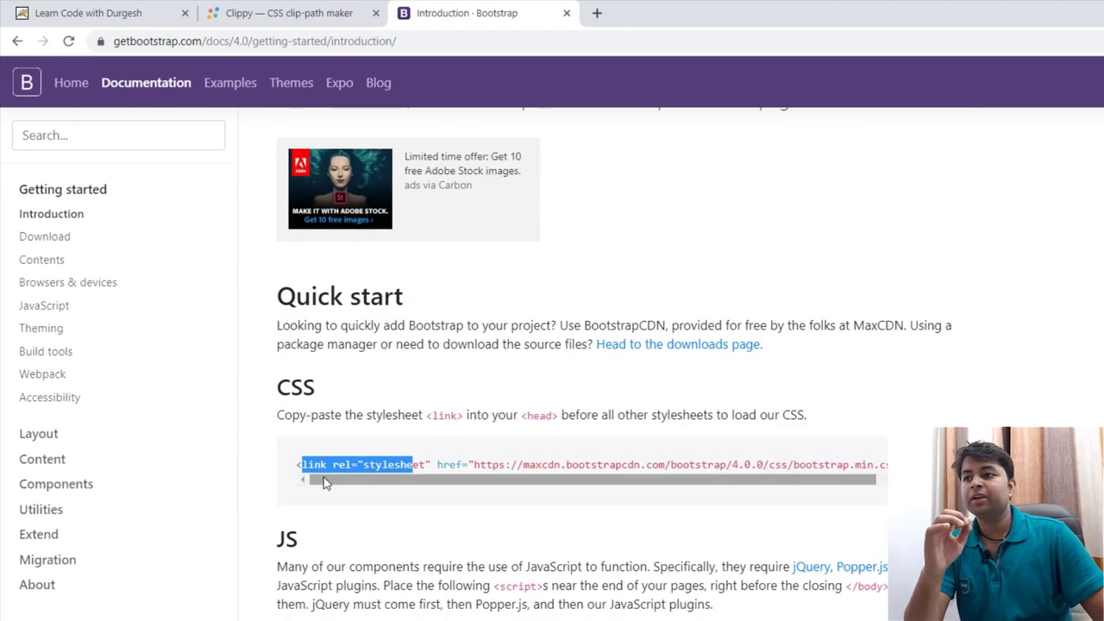
{"action": "left_click", "coordinate": [296, 463]}
{"action": "left_click_drag", "start_coordinate": [296, 463], "coordinate": [773, 464]}
{"action": "left_click", "coordinate": [773, 464]}
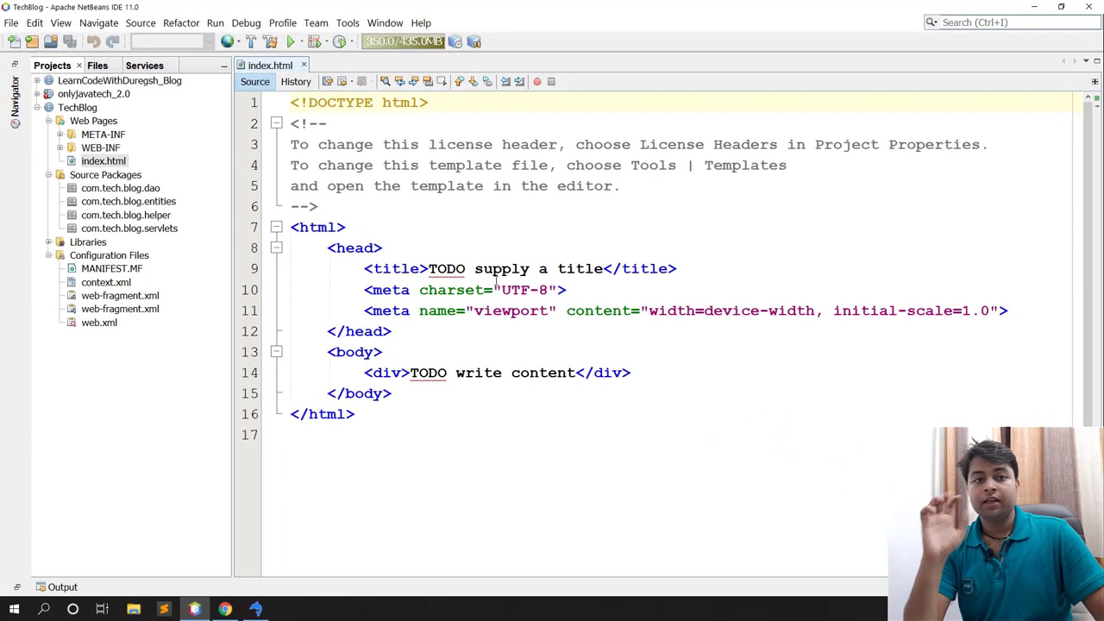
Step: Switch back to NetBeans and delete index.html from TechBlog's Web Pages, accepting the deletion
{"action": "right_click", "coordinate": [114, 163]}
{"action": "left_click", "coordinate": [153, 289]}
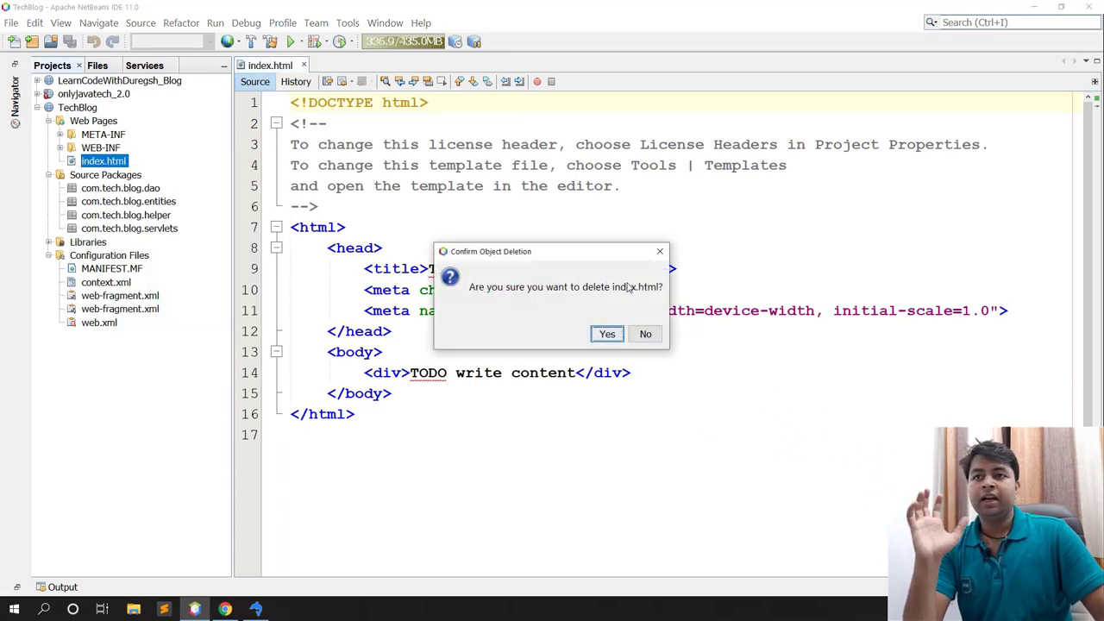
{"action": "left_click", "coordinate": [610, 335]}
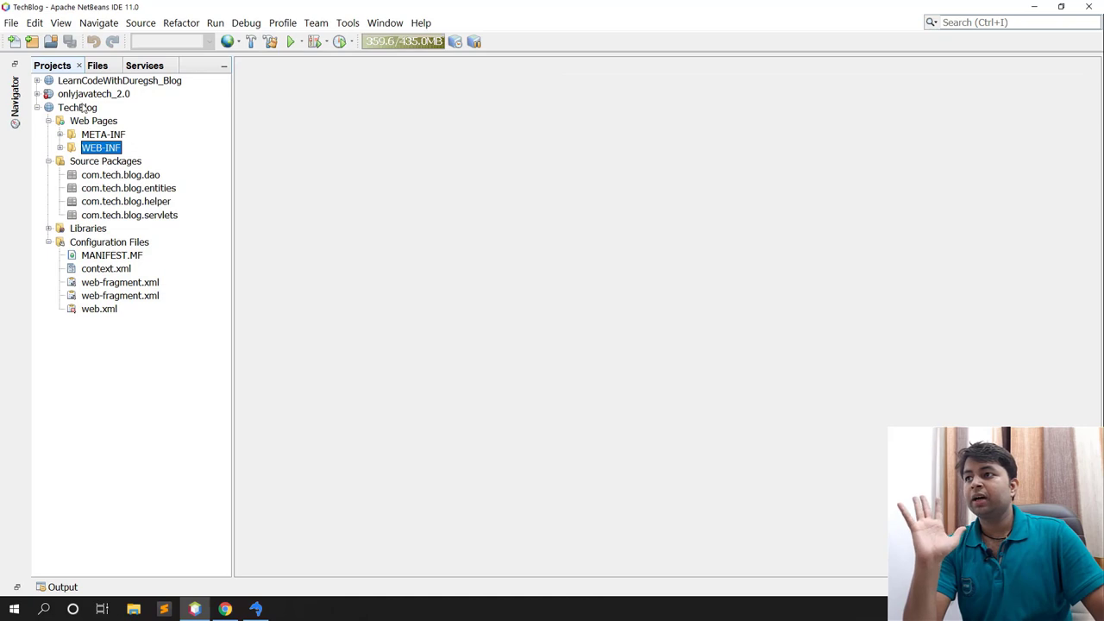
Step: Begin adding a new file to TechBlog's Web Pages folder and bring up the available file types
{"action": "left_click", "coordinate": [95, 121]}
{"action": "right_click", "coordinate": [95, 121]}
{"action": "mouse_move", "coordinate": [130, 126]}
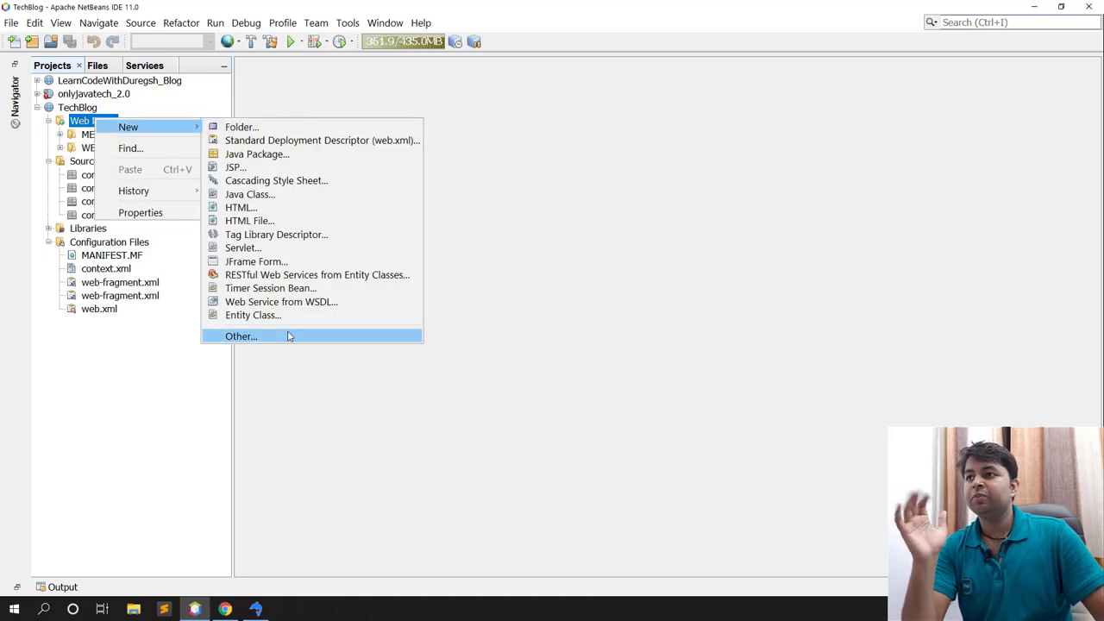